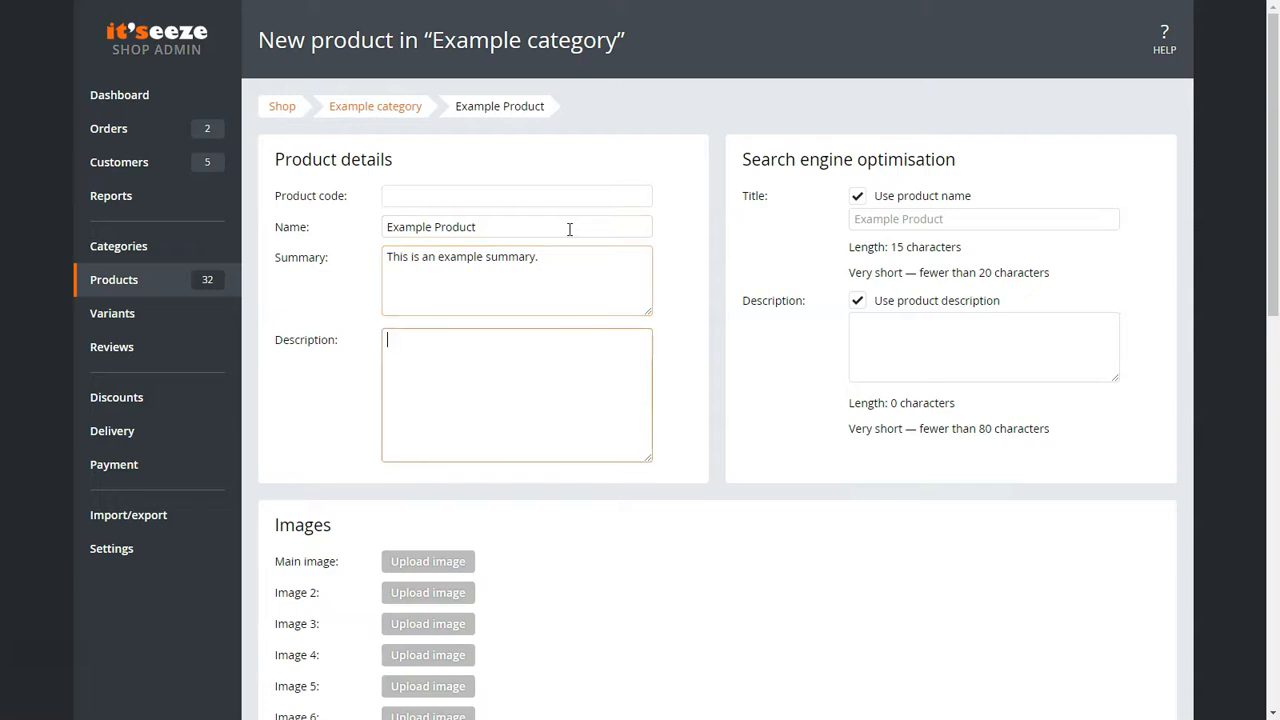
Enter "This is an example description." as the product description and stop reusing the product name and description for search engine optimisation.
type("This is an example description.")
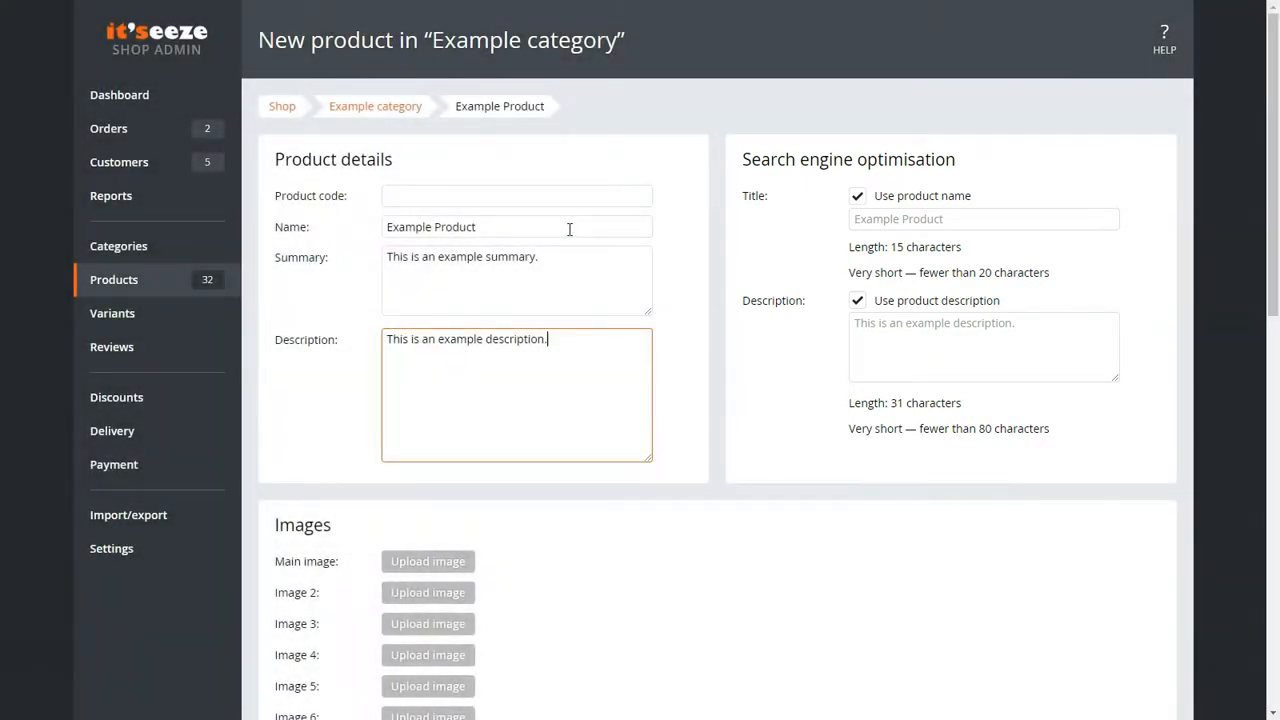
left_click(857, 195)
left_click(866, 291)
Set the search engine title to "Example Product like this" and its description to "This is an example description. like this".
left_click(1019, 213)
type("li")
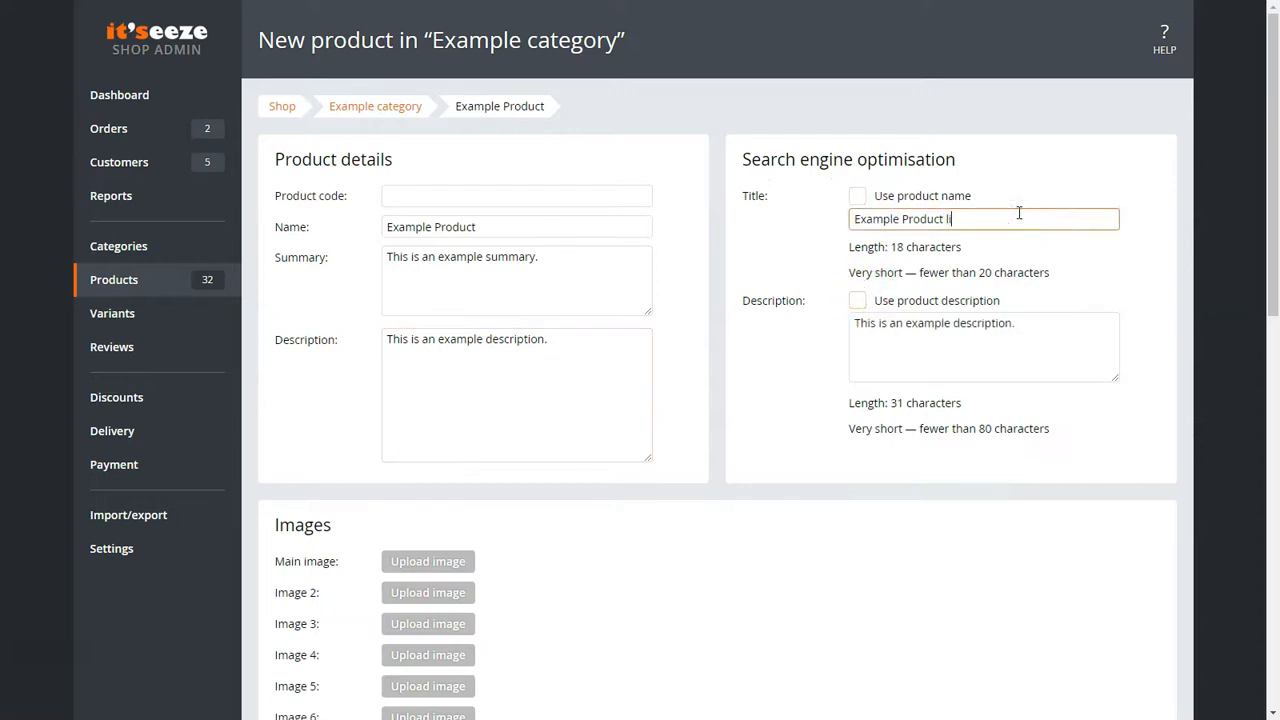
type("ke this")
left_click(964, 346)
type("like this")
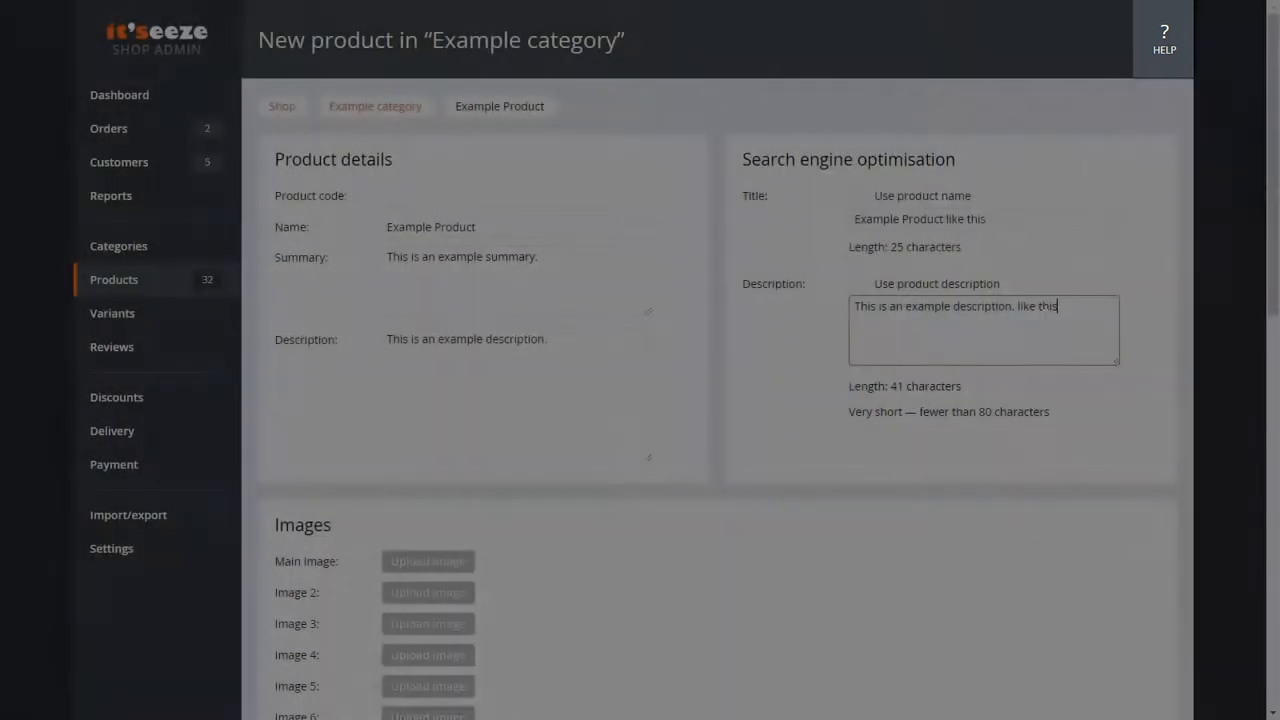
Upload Example Image.jpg from the Desktop as the product's main image.
scroll(963, 309, "down", 3)
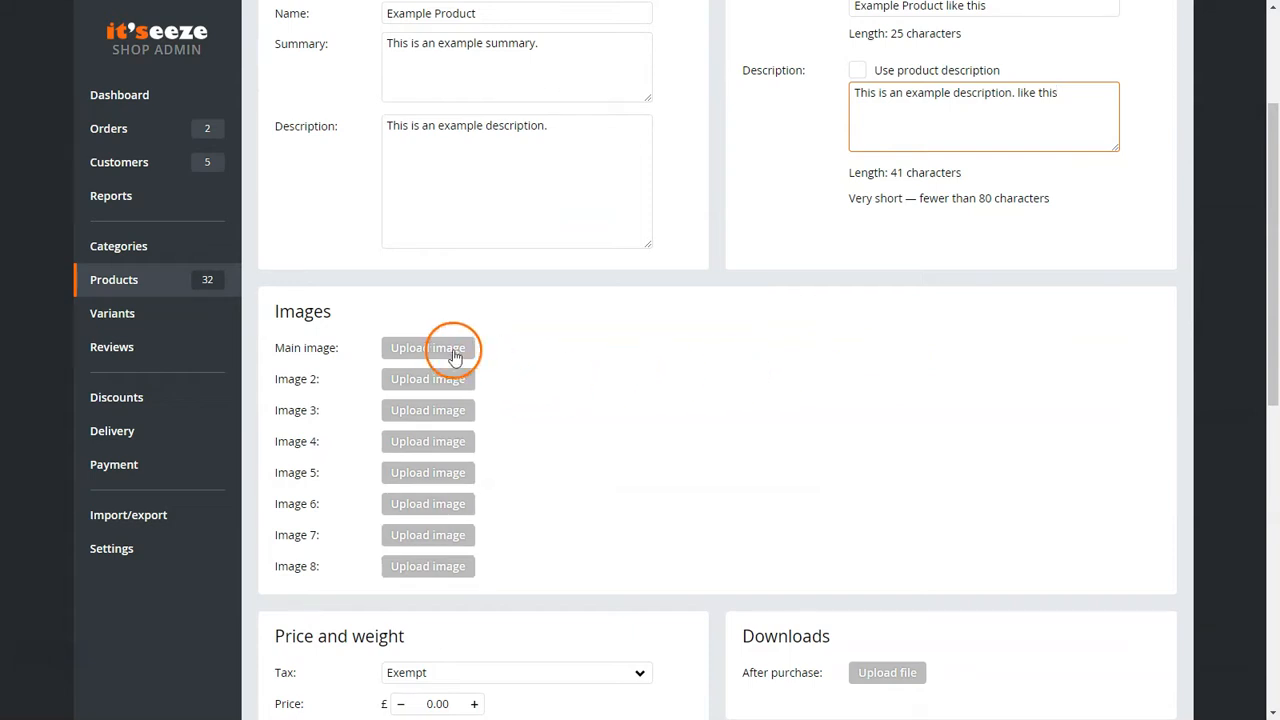
left_click(453, 350)
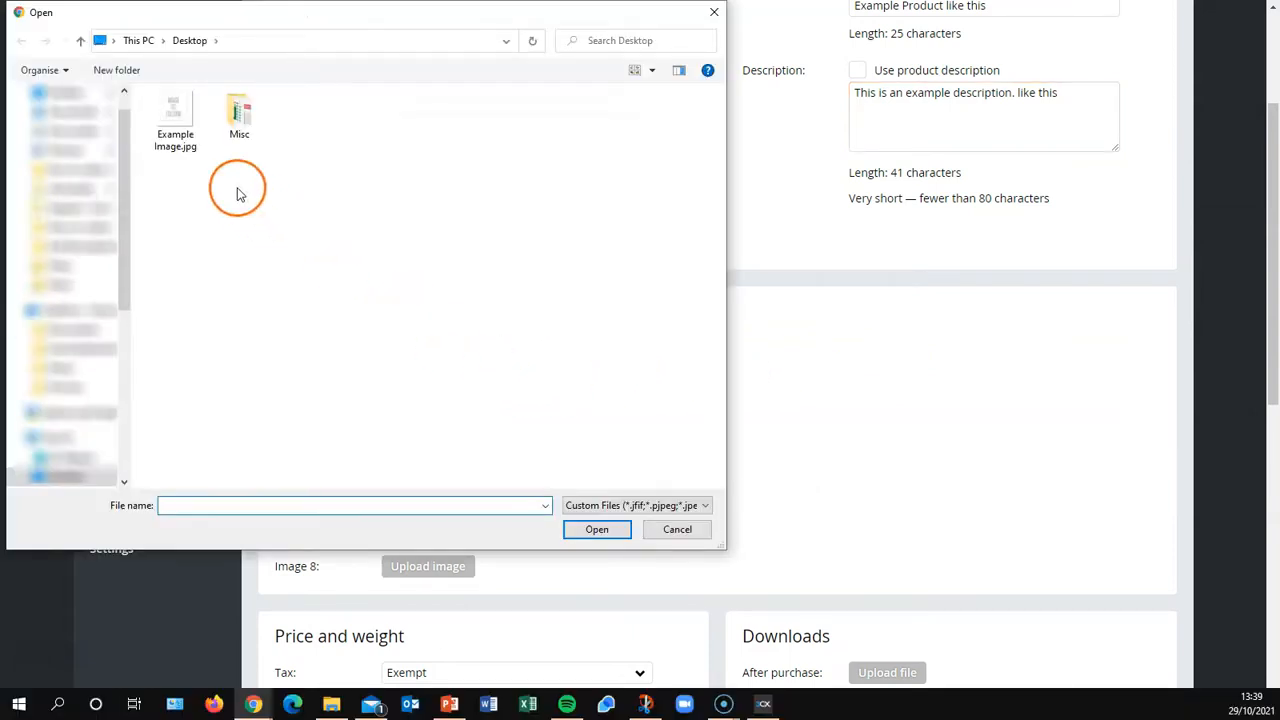
left_click(171, 146)
left_click(271, 235)
left_click(597, 530)
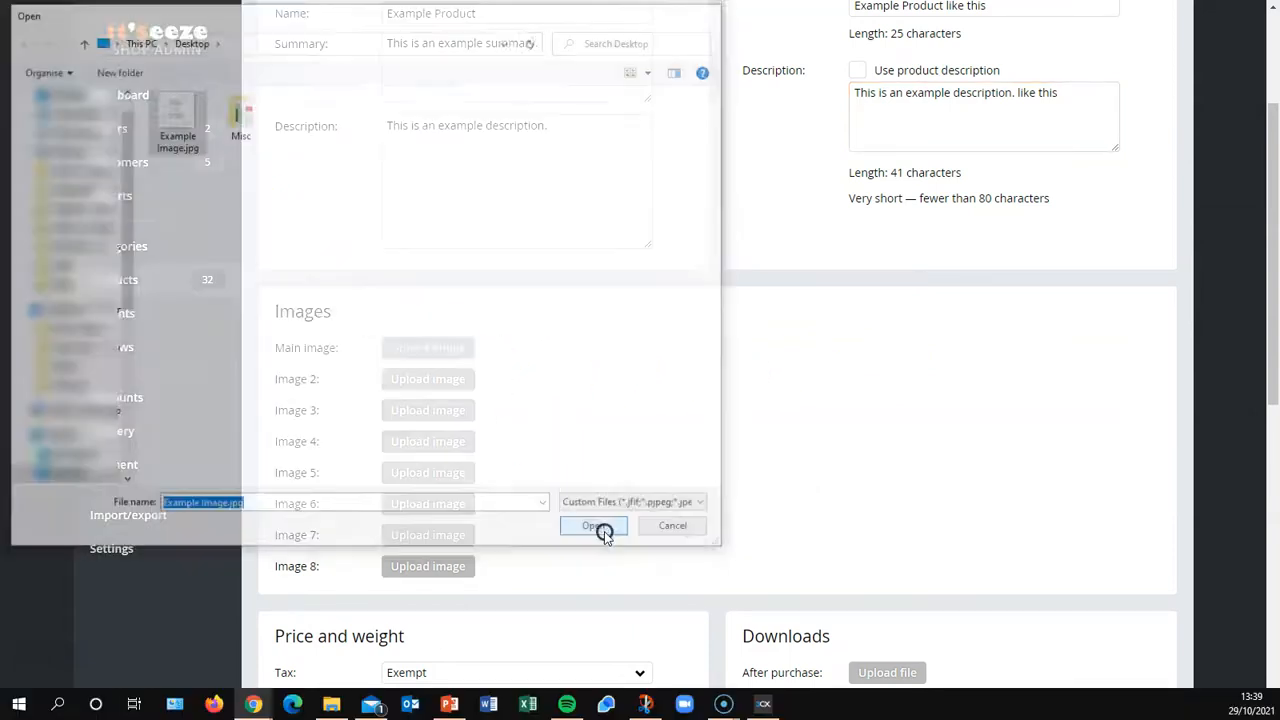
Set the product's tax to Standard VAT and its price to £10.00.
scroll(604, 536, "down", 1)
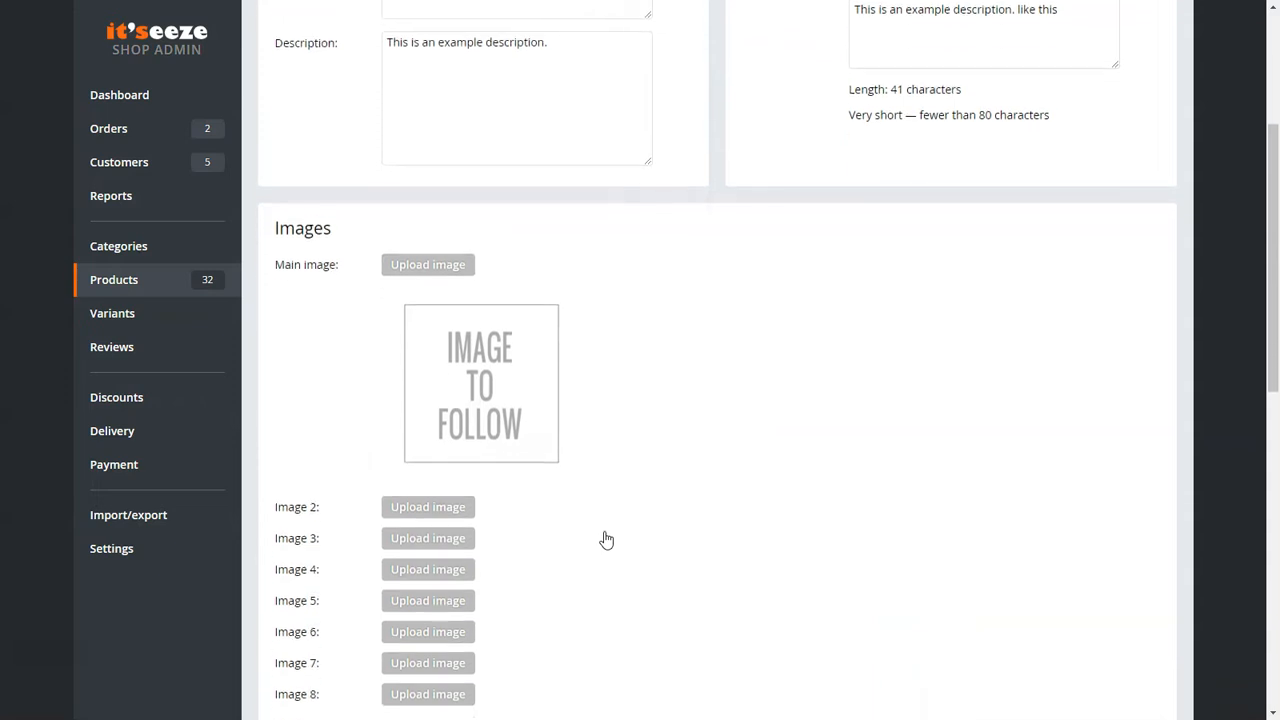
scroll(606, 540, "down", 2)
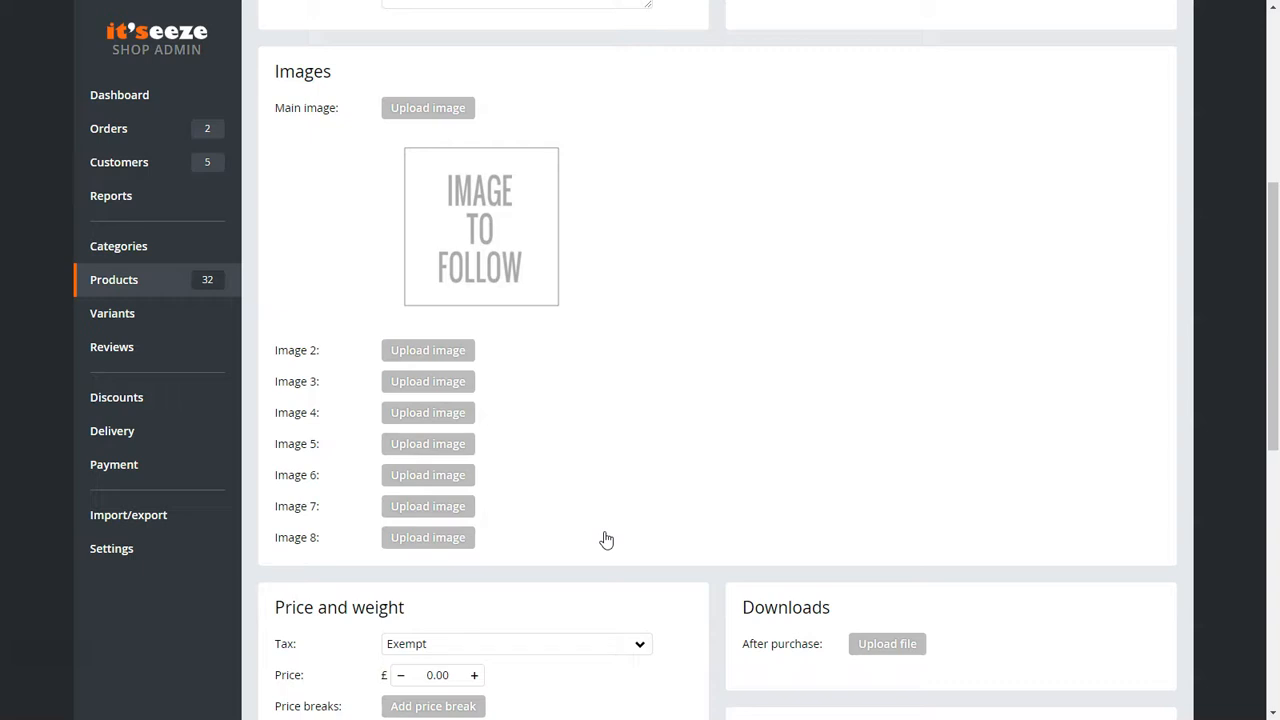
scroll(606, 540, "down", 3)
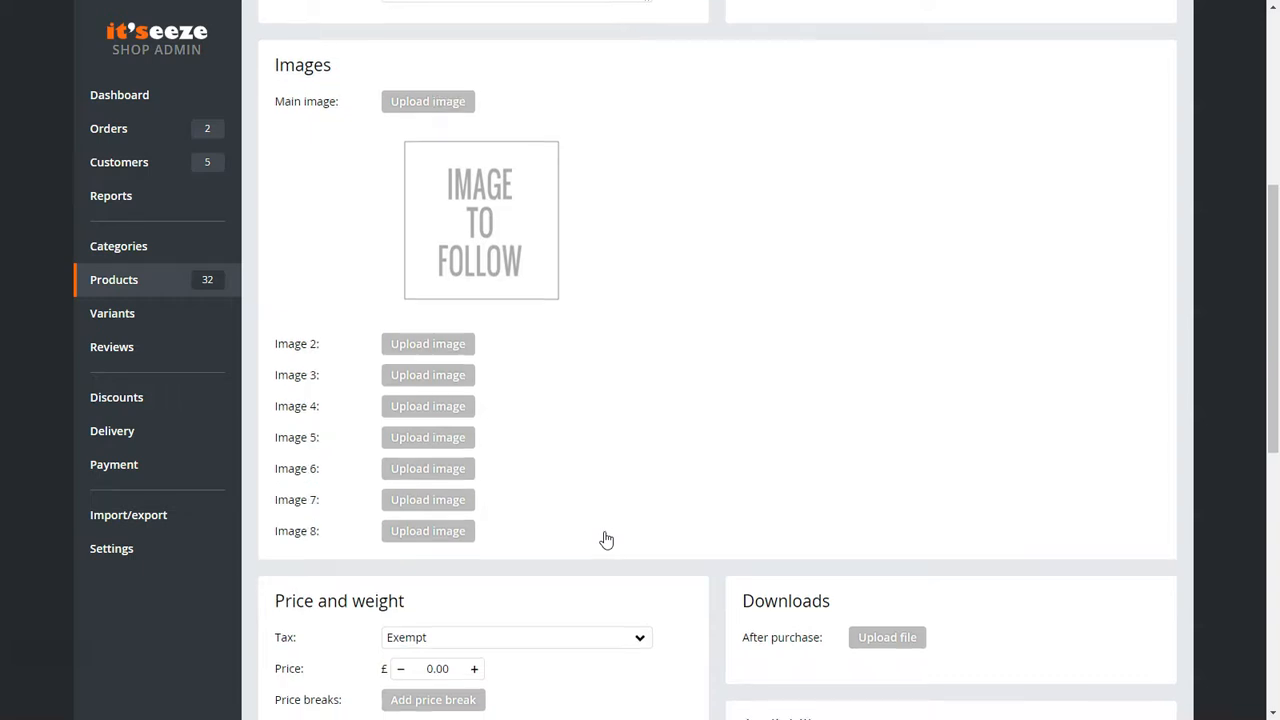
left_click(603, 513)
left_click(577, 405)
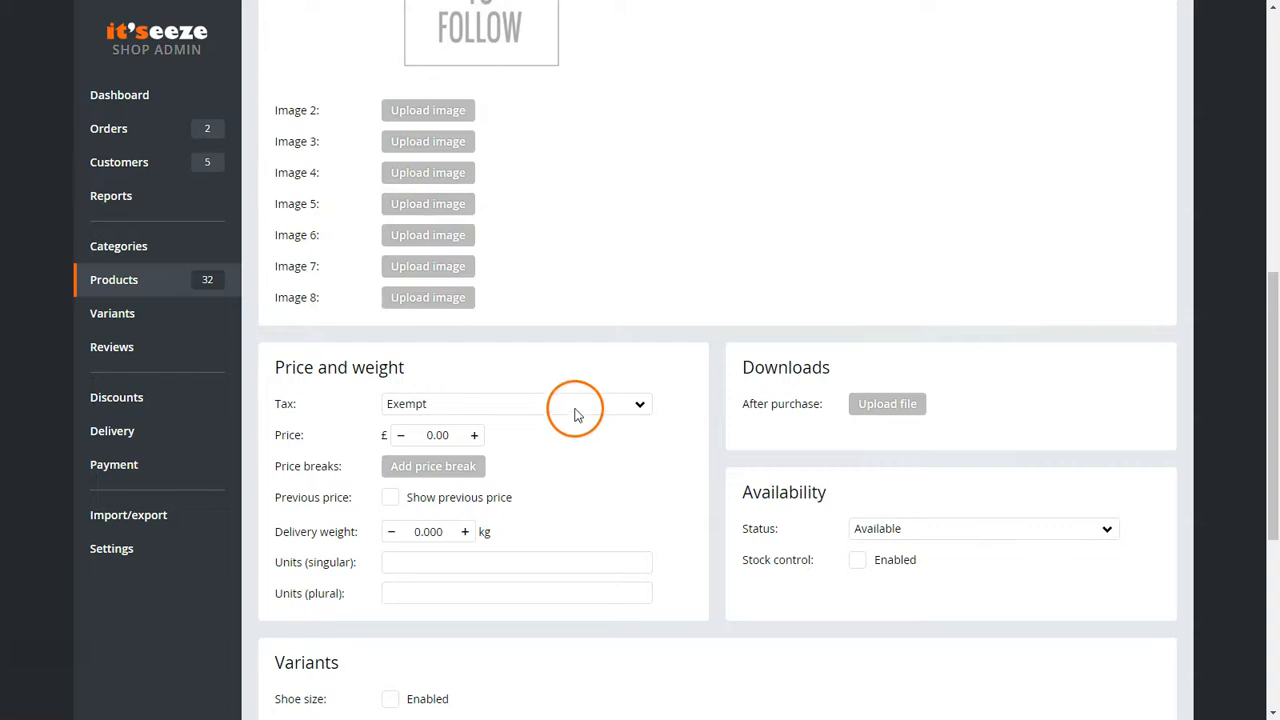
left_click(548, 435)
left_click(420, 435)
type("1")
left_click(580, 437)
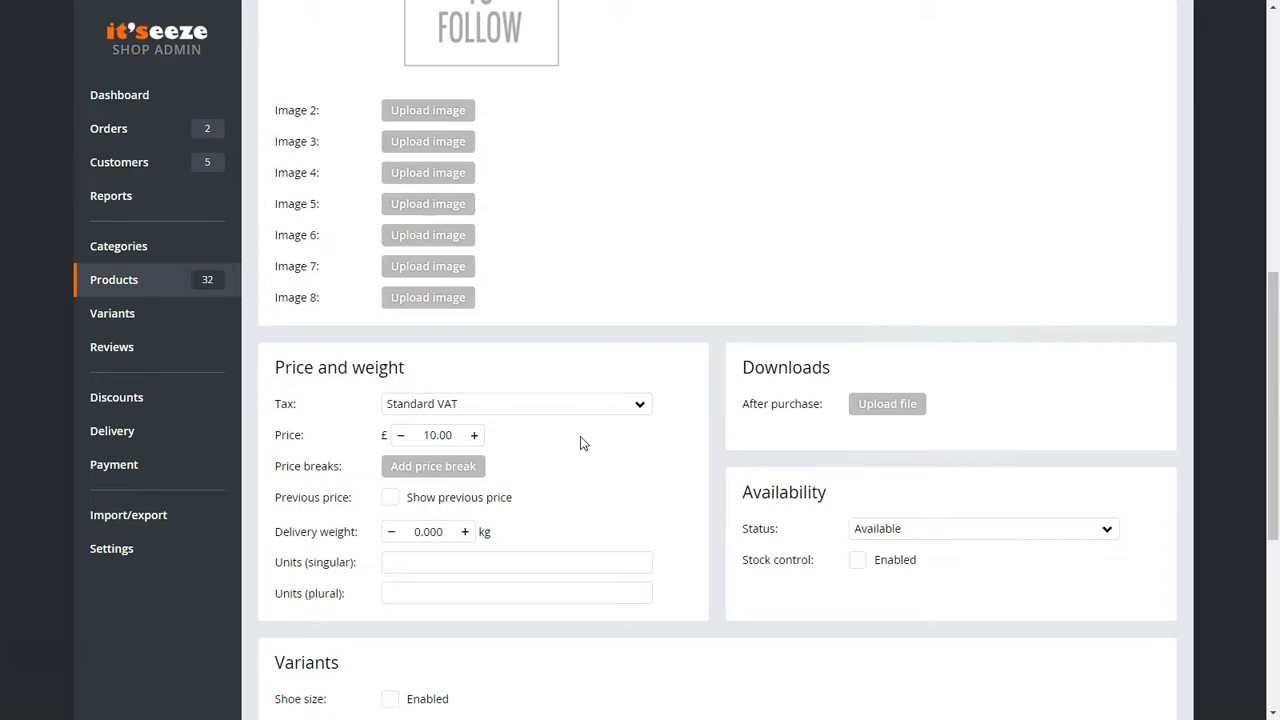
Add a price break of £5.00 for a quantity of 10.
left_click(448, 476)
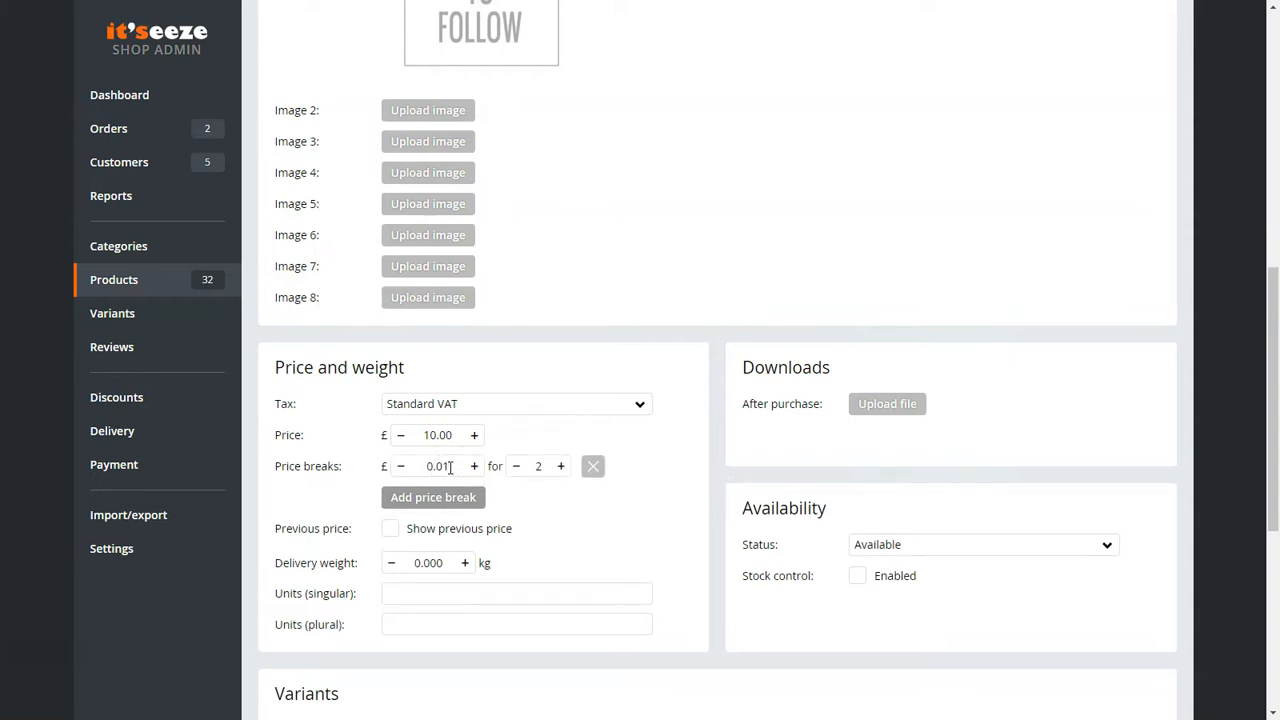
left_click_drag(450, 467, 422, 462)
type("5")
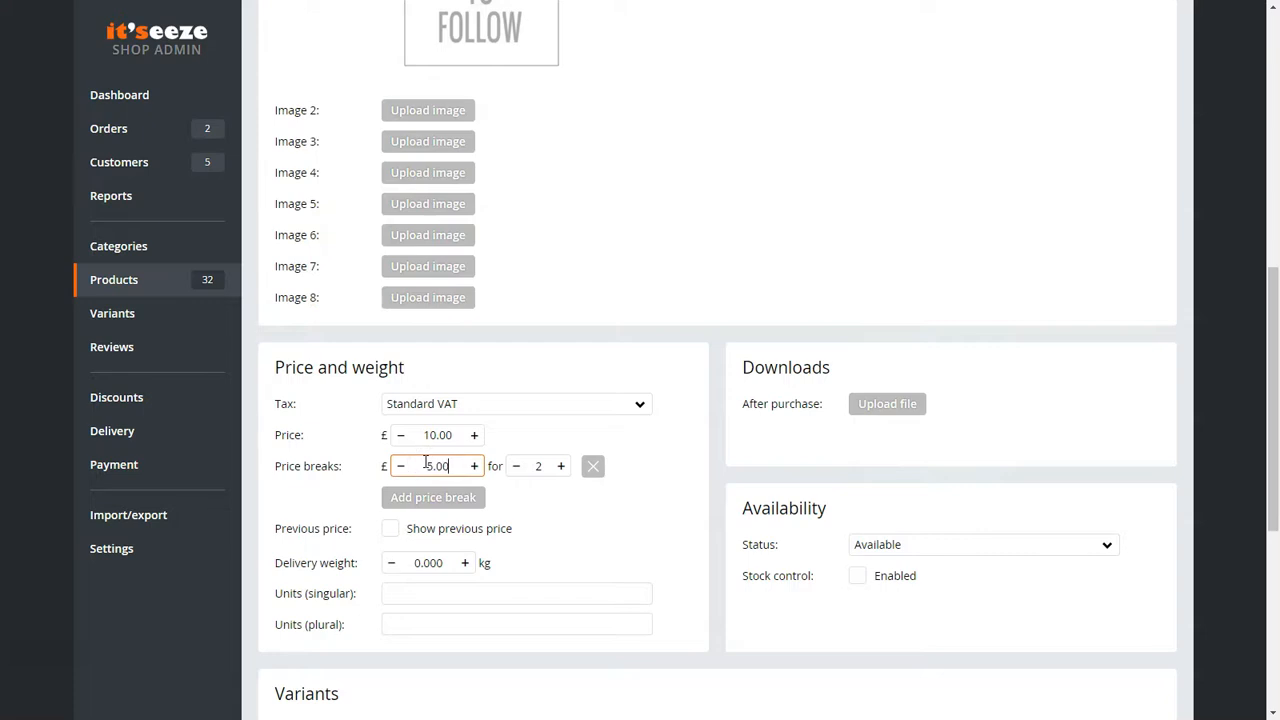
double_click(531, 466)
type("10")
left_click(651, 462)
Enable showing the previous price and set it to £20.00.
left_click(390, 530)
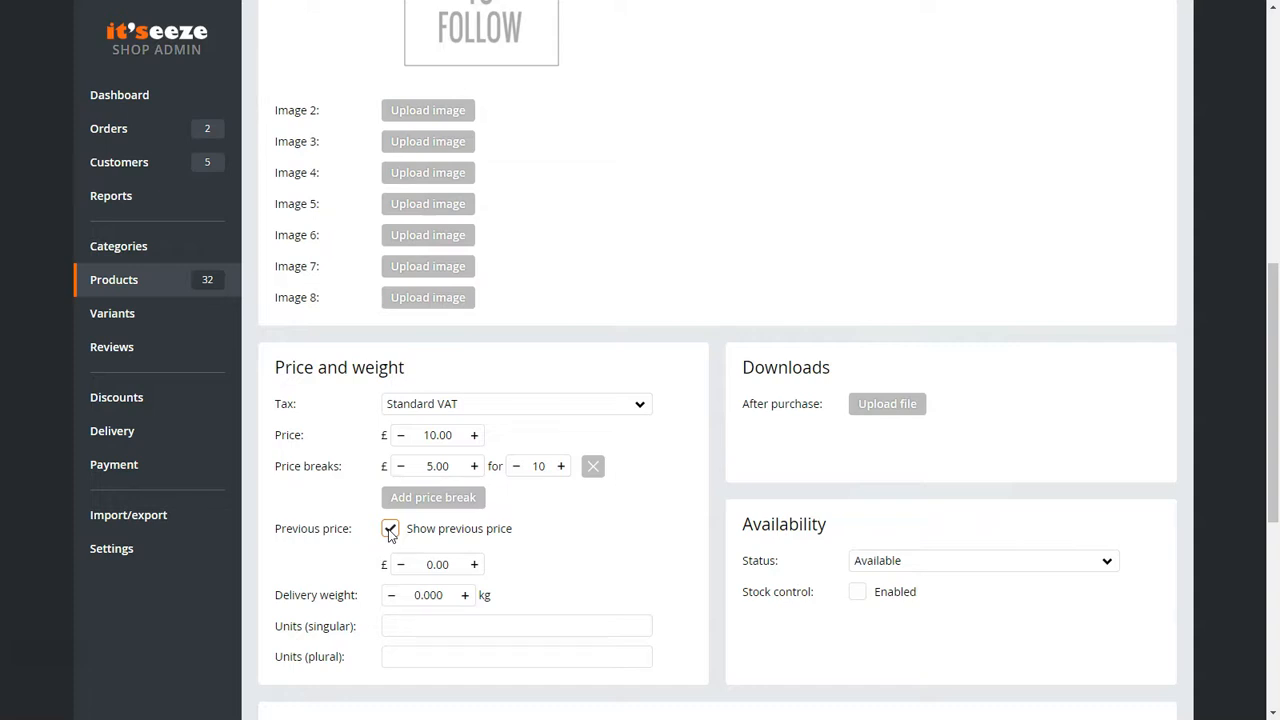
left_click(426, 564)
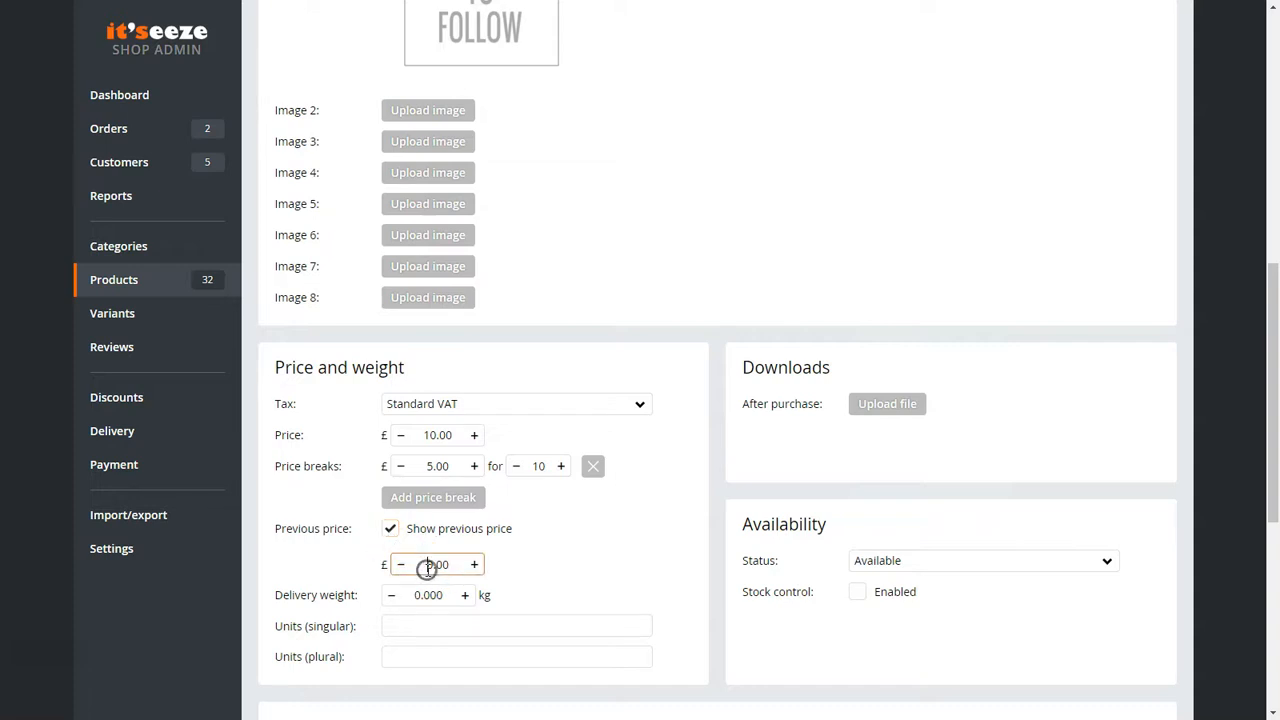
type("2")
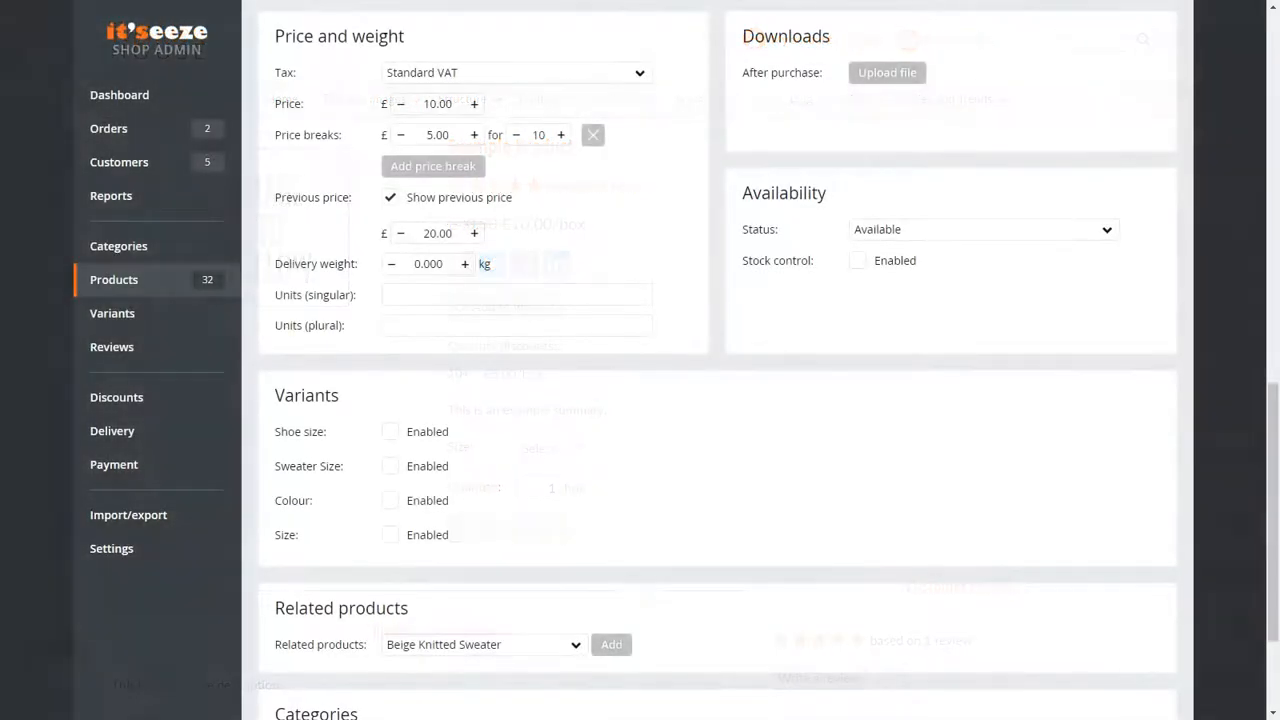
left_click(456, 233)
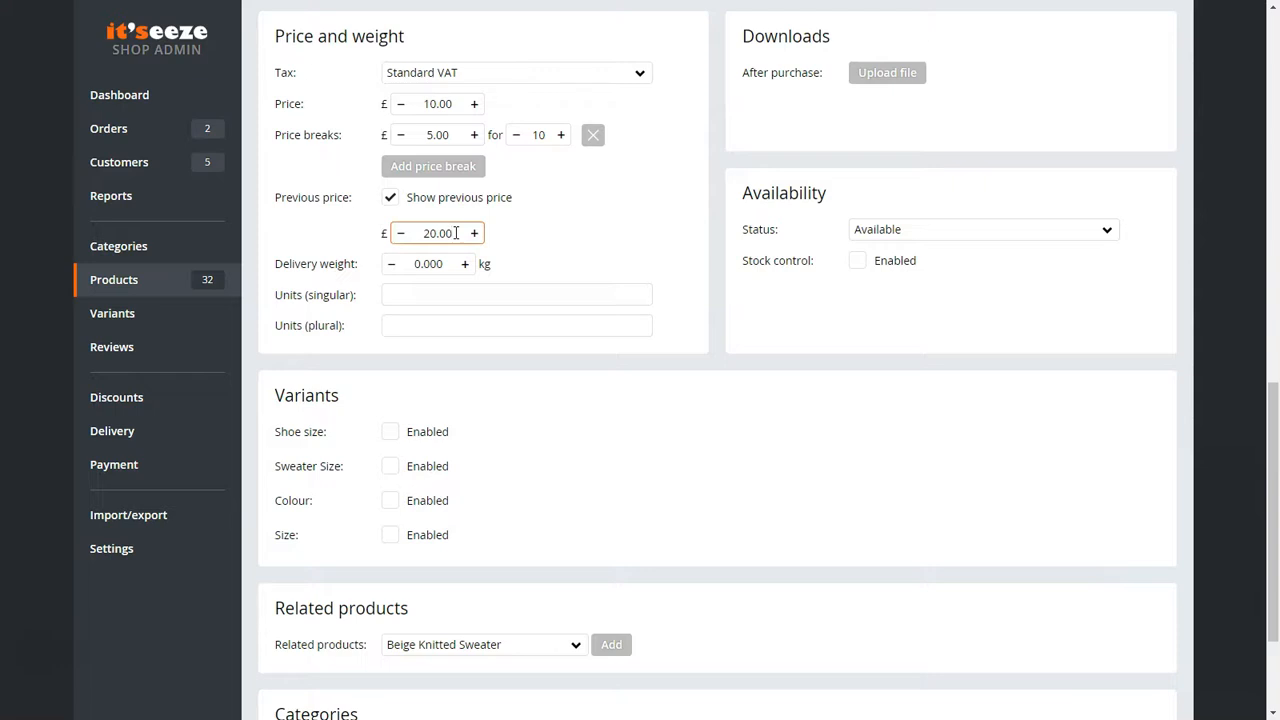
left_click(443, 264)
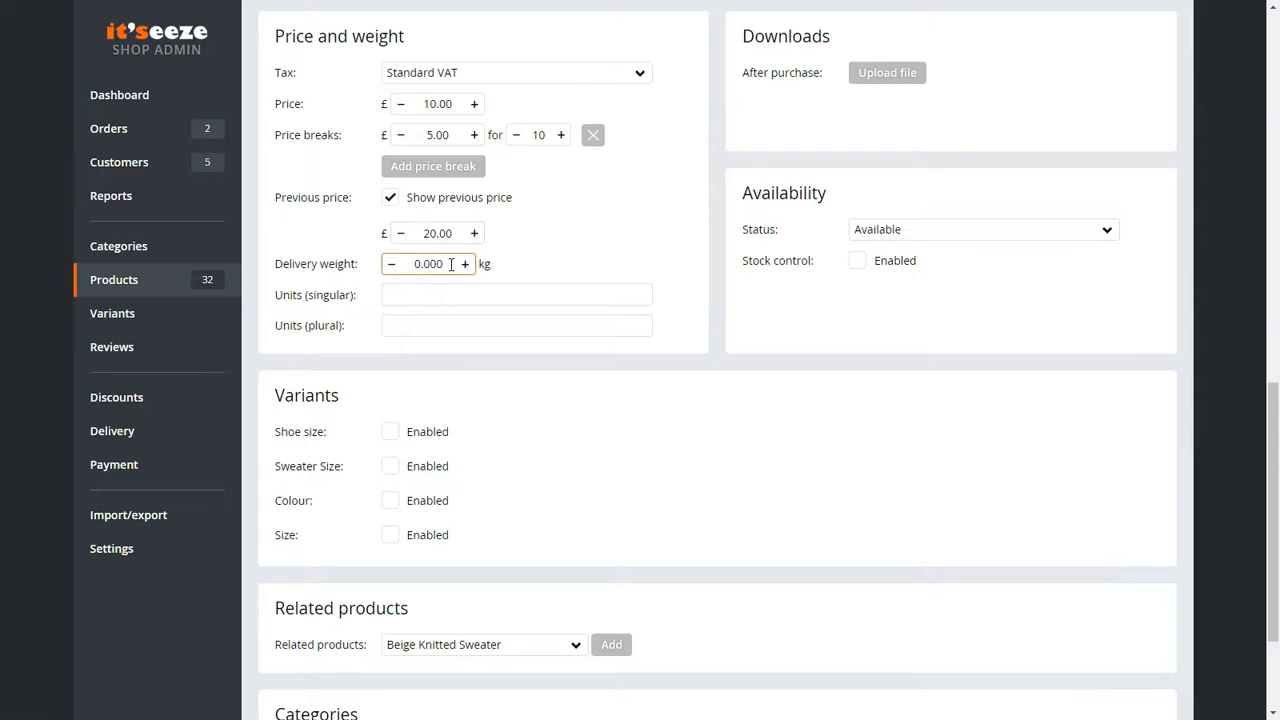
Set the product's singular unit to "box" and its plural unit to "boxes".
left_click(450, 297)
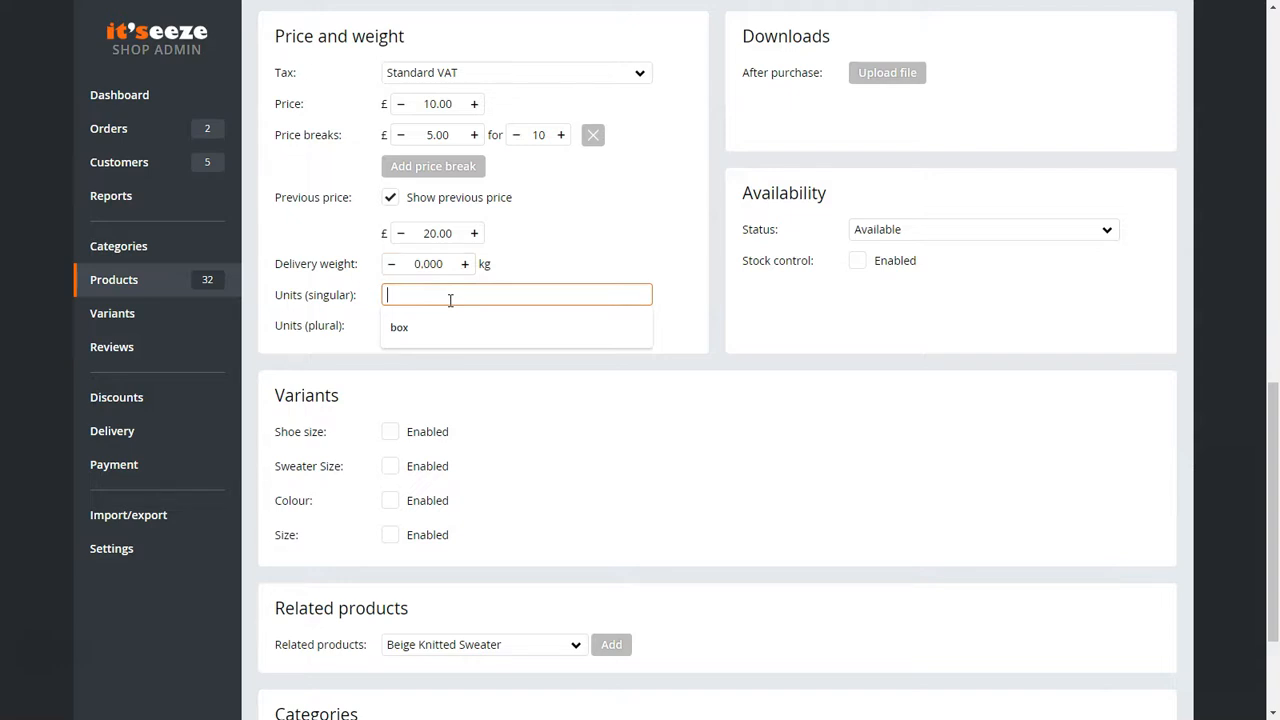
left_click(450, 322)
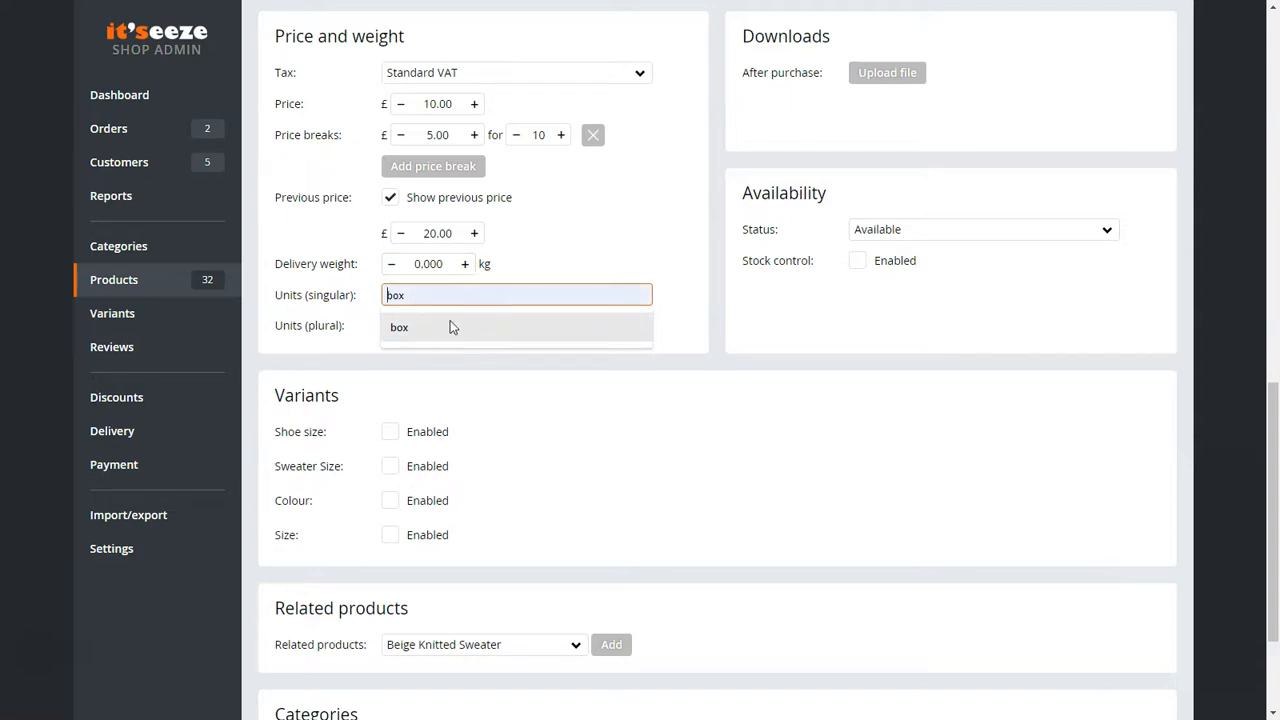
left_click(450, 324)
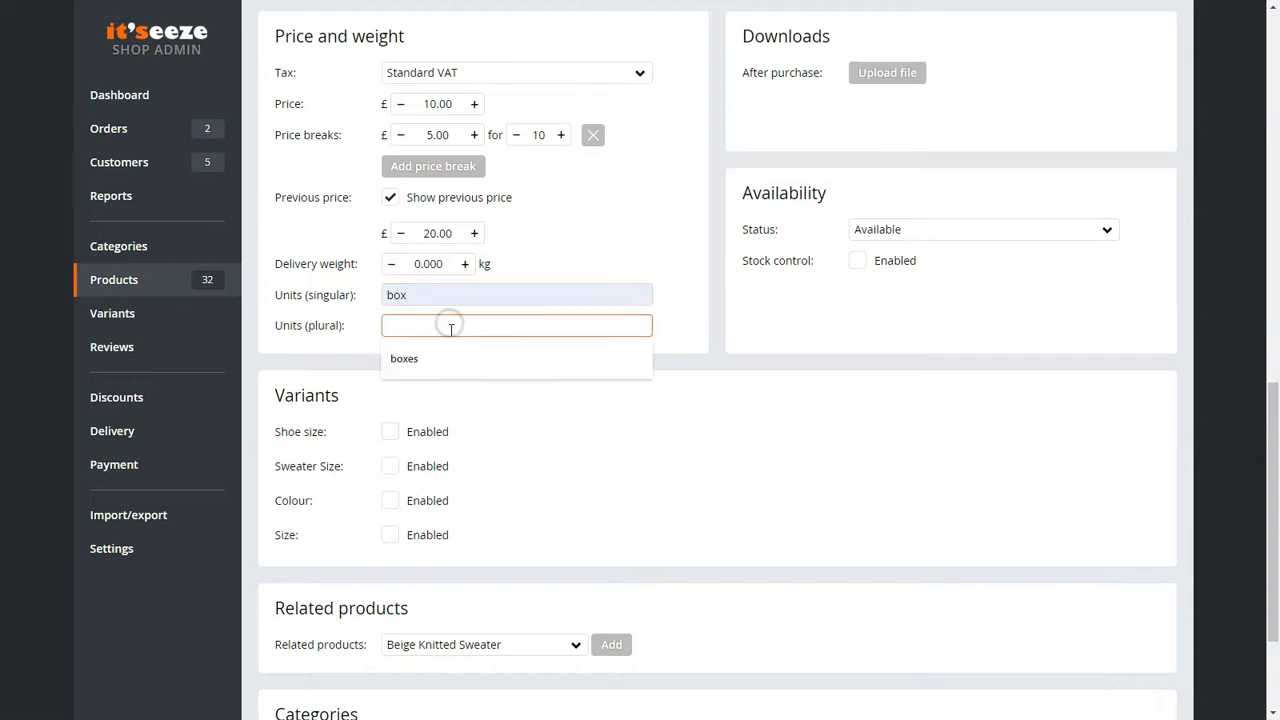
left_click(451, 356)
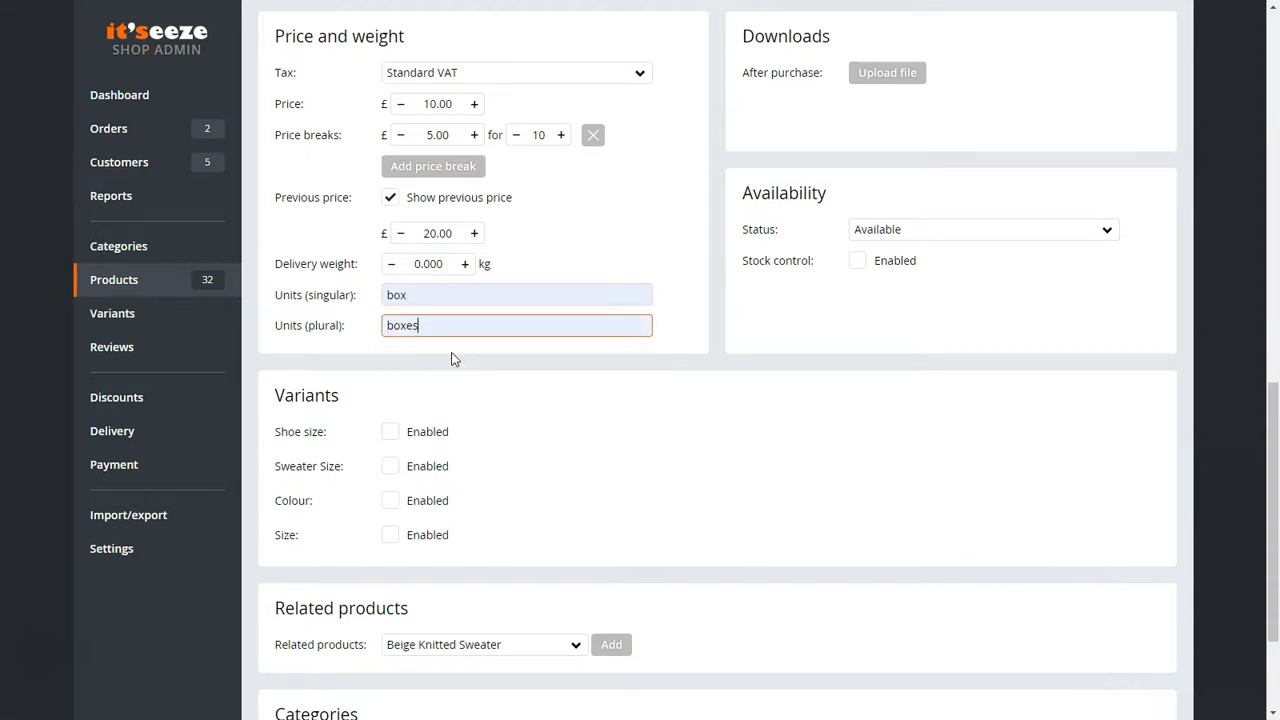
Examine how the unit name appears beside the quantity on the example product's storefront page.
left_click(540, 482)
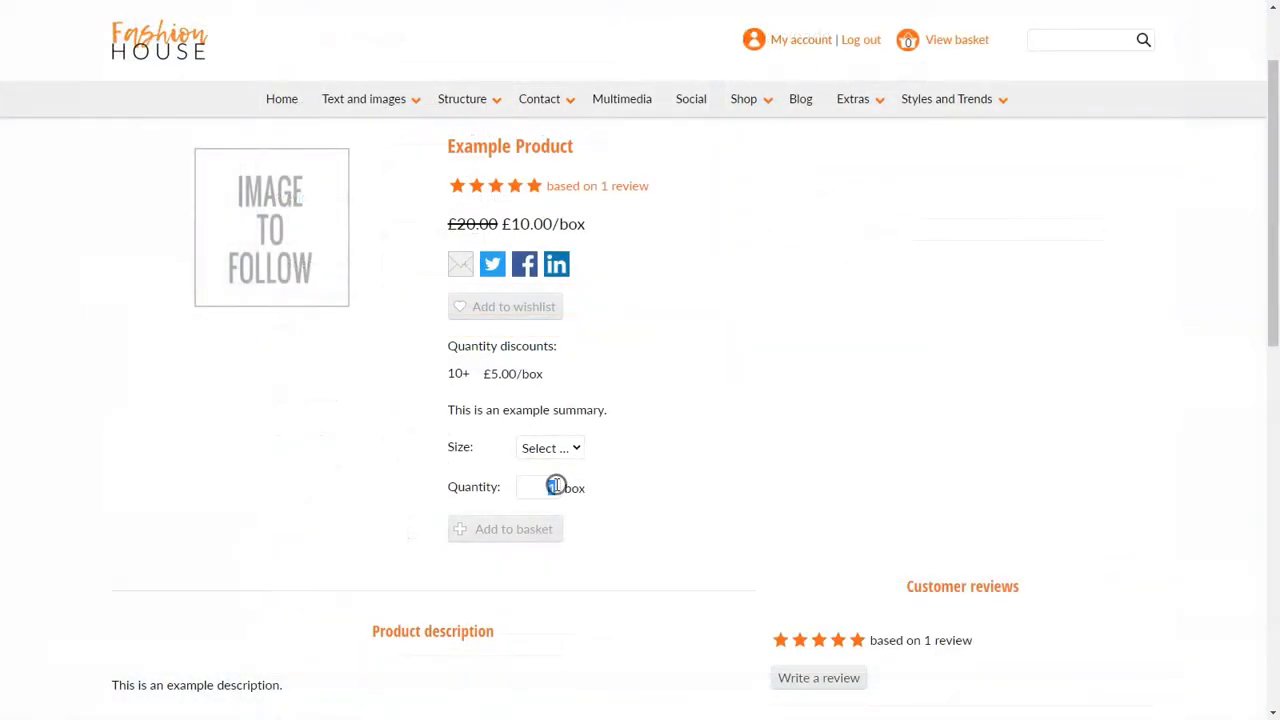
left_click(555, 484)
left_click(552, 489)
left_click(553, 484)
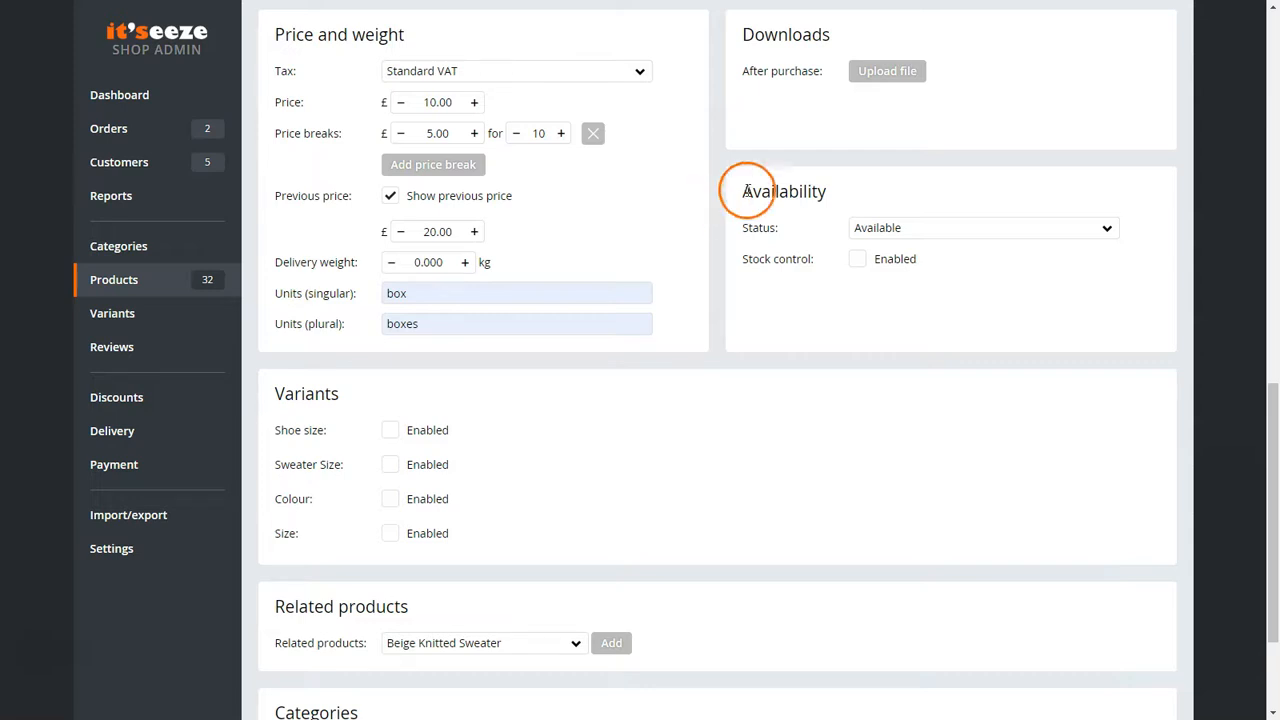
Upload Example file.pdf as the product's after-purchase download.
left_click(888, 72)
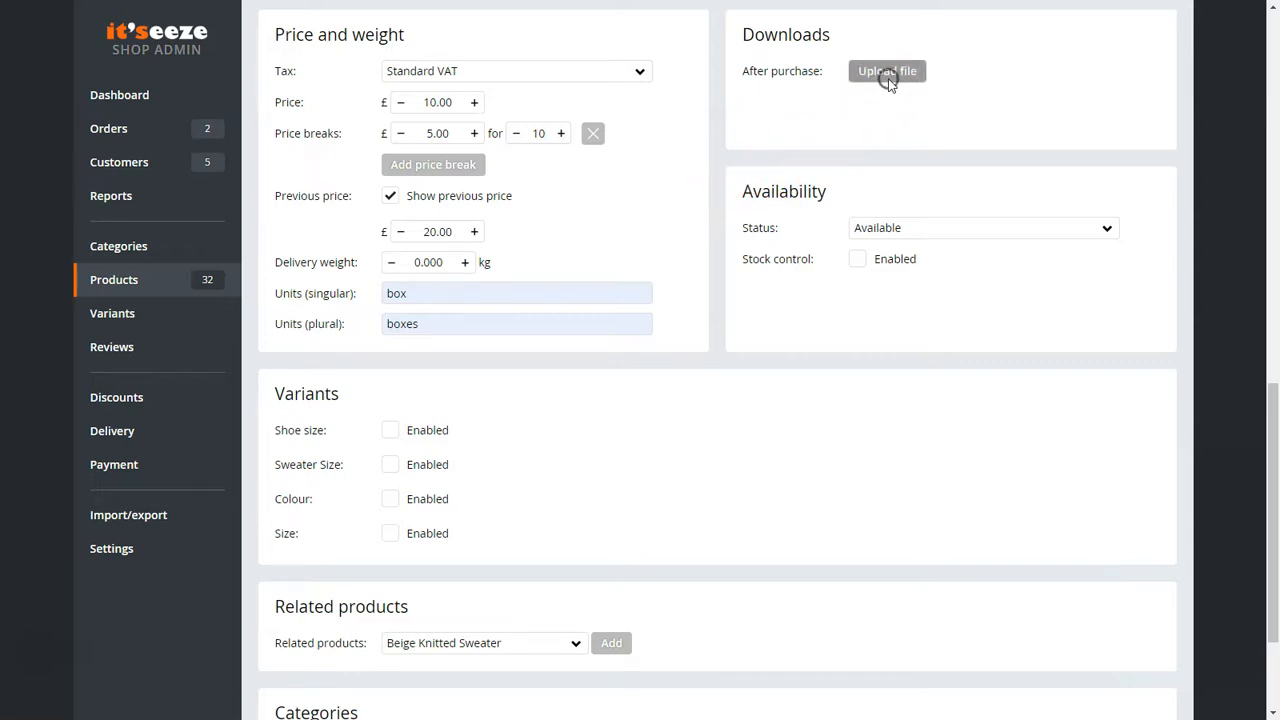
left_click(203, 128)
left_click(603, 529)
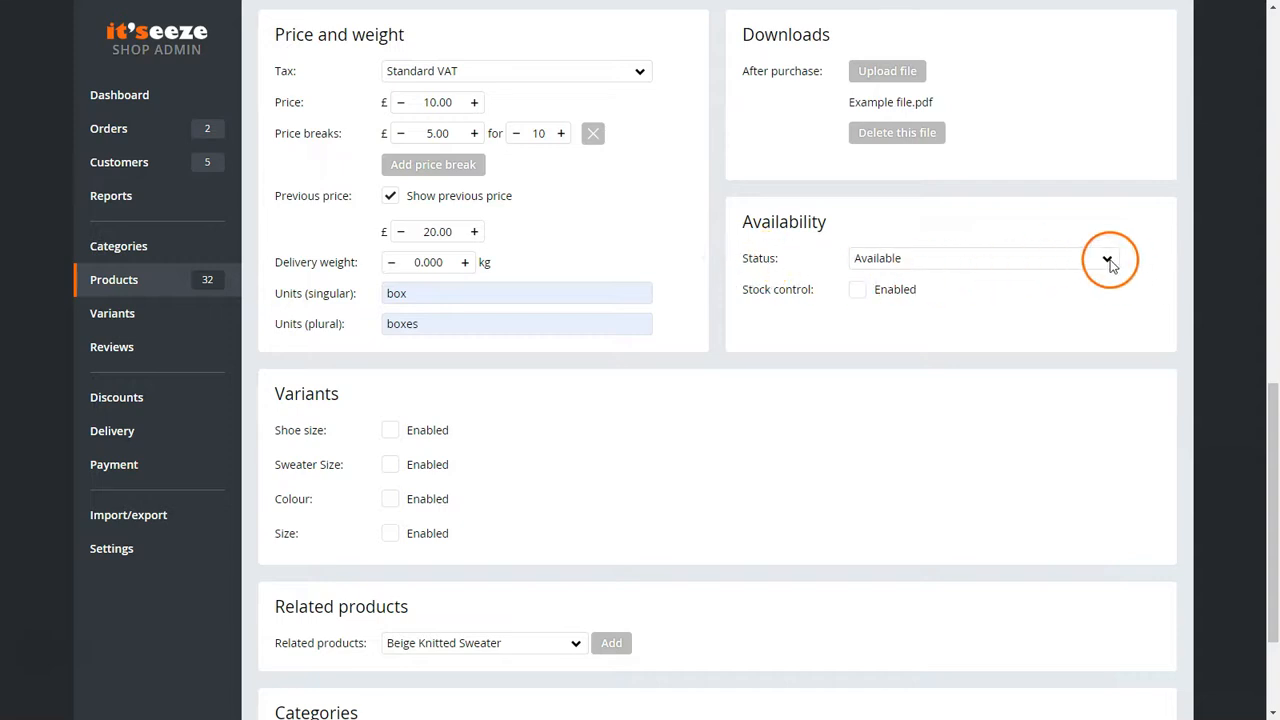
Keep the status as Available and enable stock control with a notification level of 20 and a current stock of 100.
left_click(1108, 262)
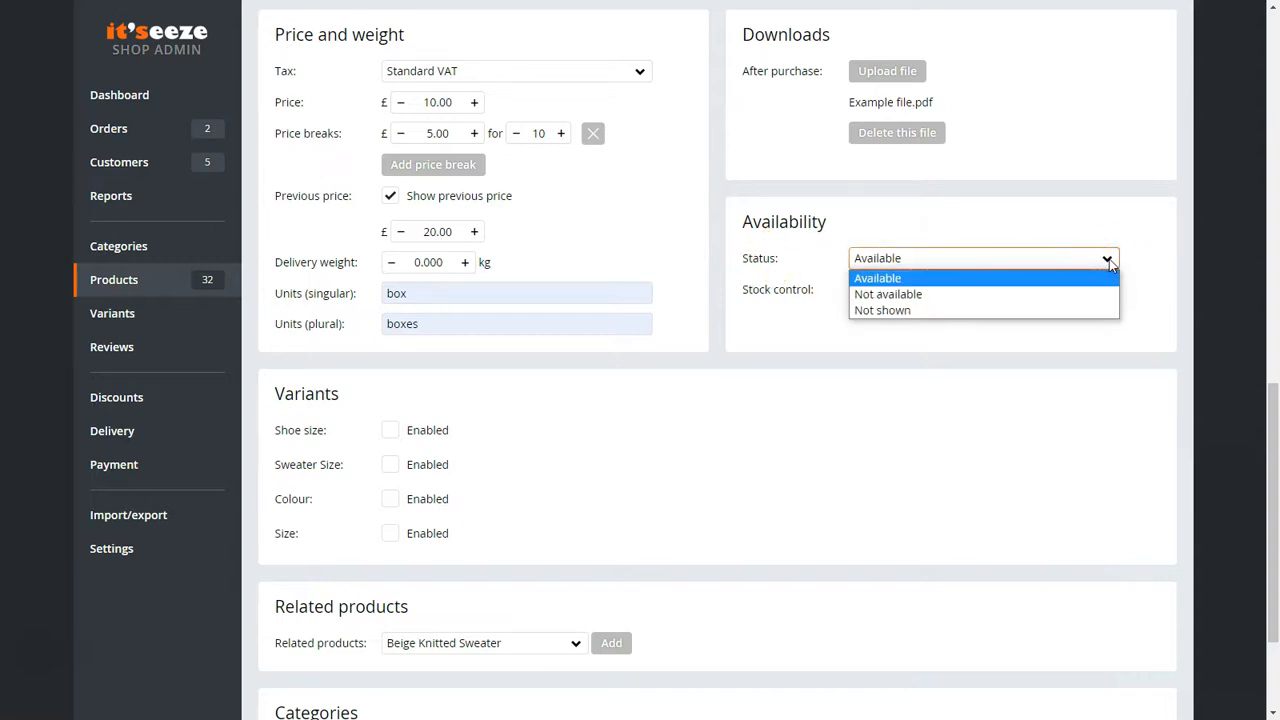
left_click(1108, 311)
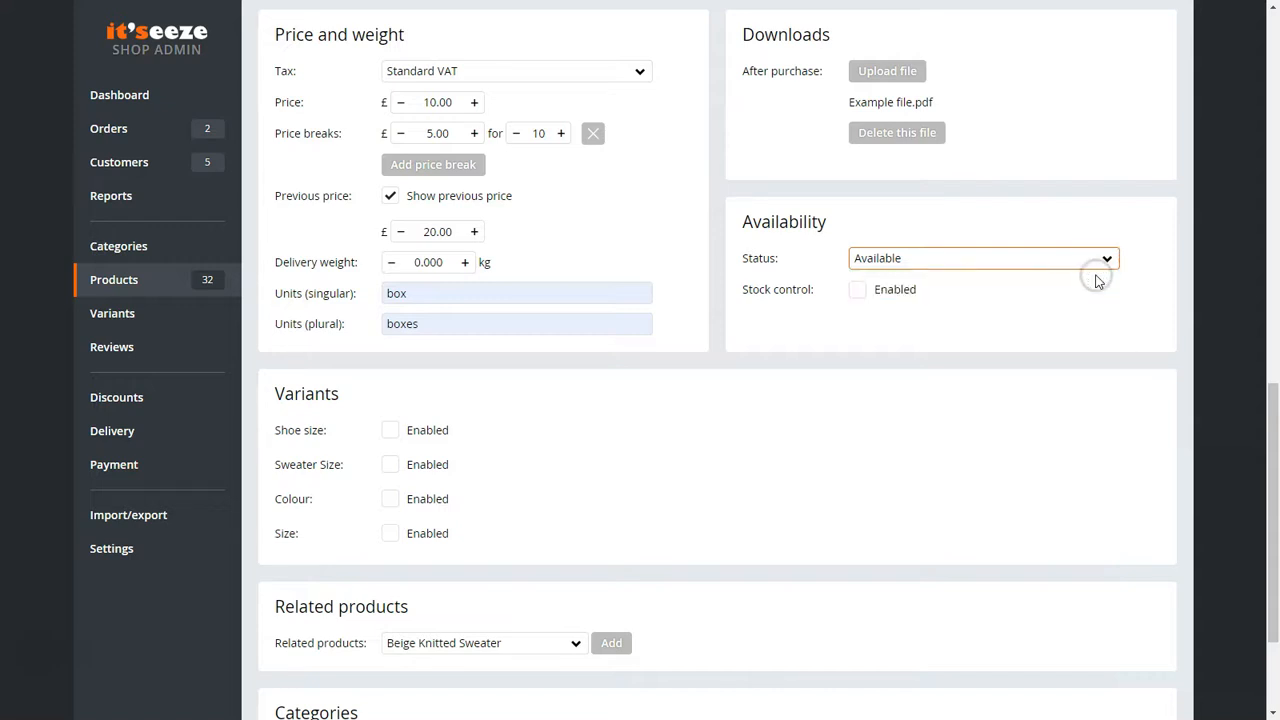
left_click(857, 290)
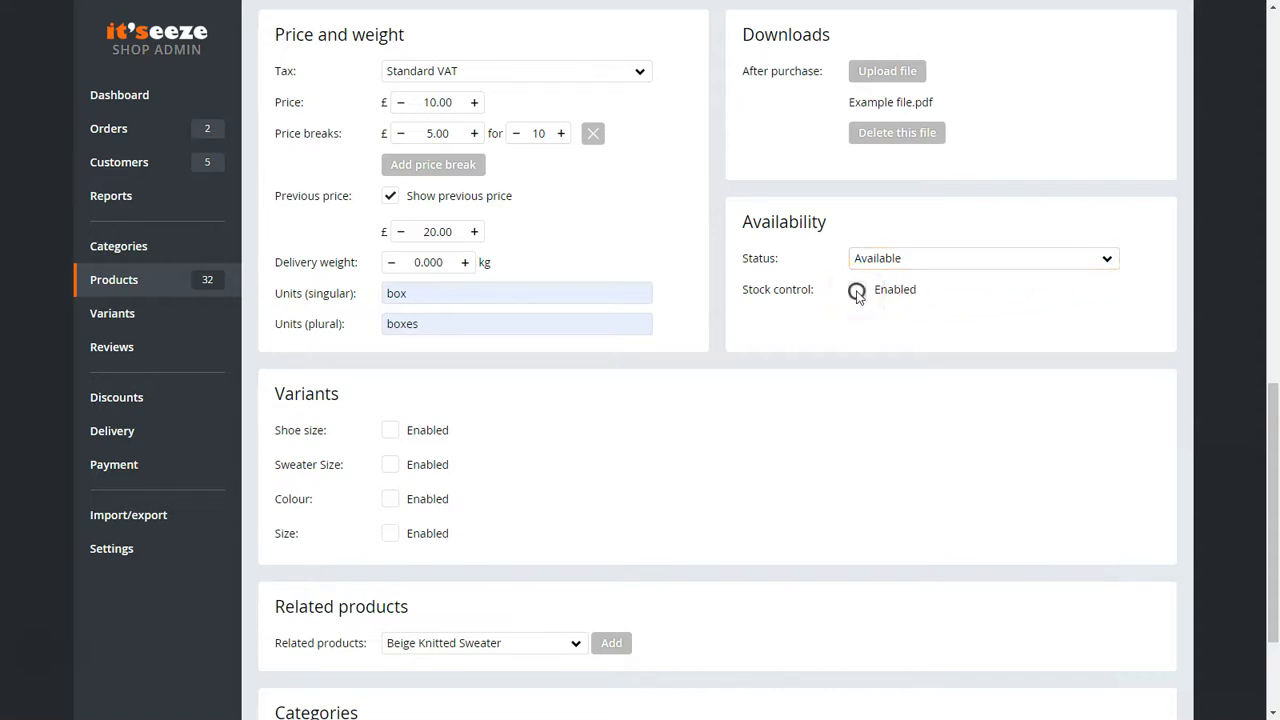
left_click(881, 306)
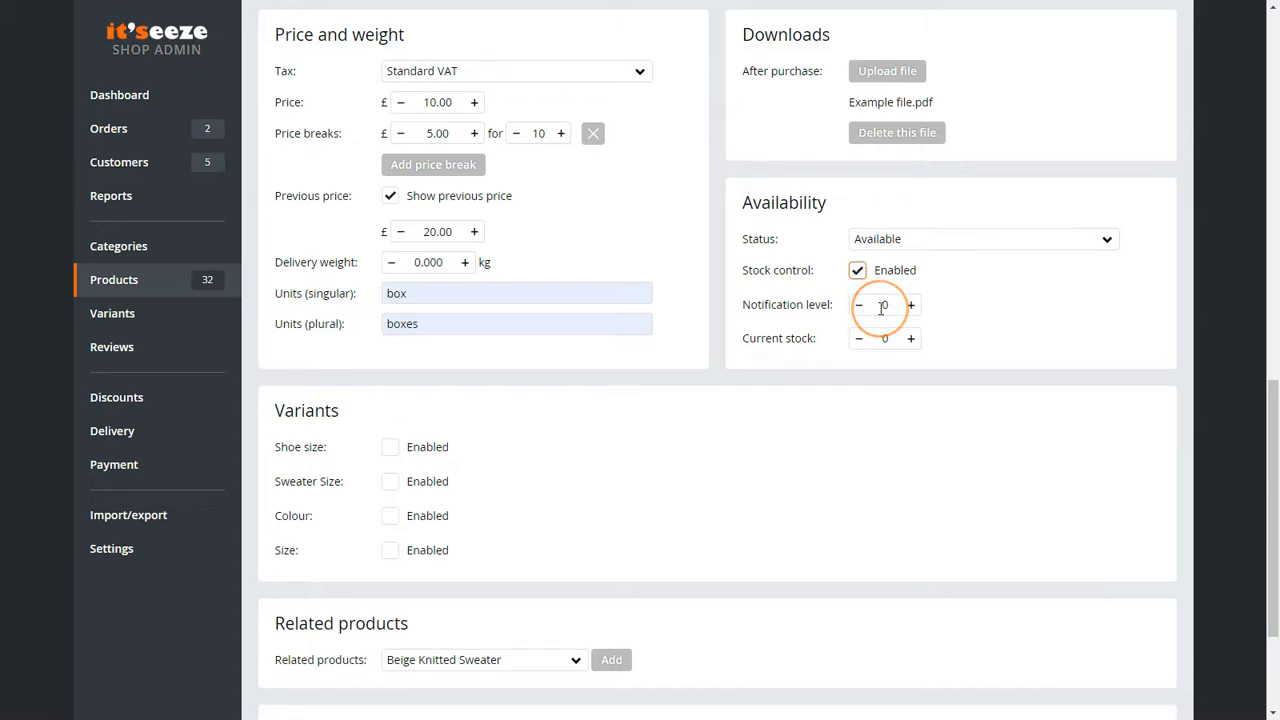
left_click(881, 308)
type("2")
left_click(881, 338)
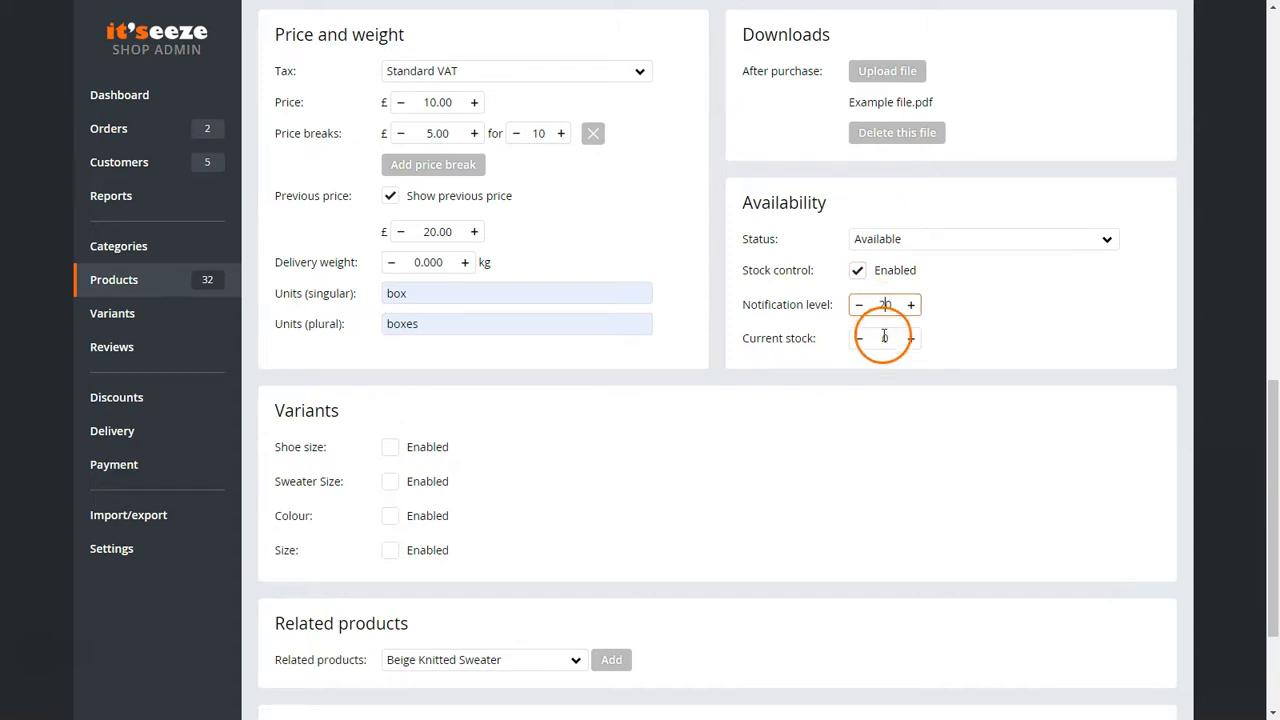
type("10")
left_click(945, 324)
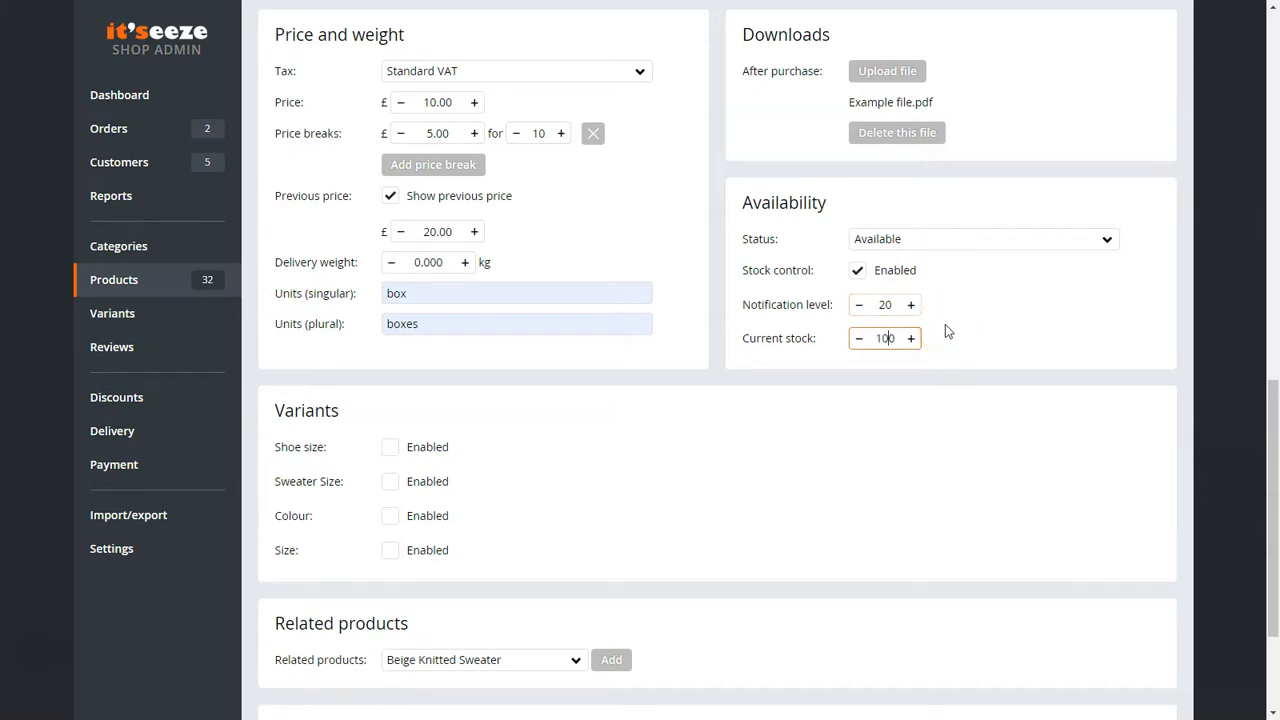
Enable the Size variants for the product and add one variant entry for size S.
scroll(945, 324, "down", 3)
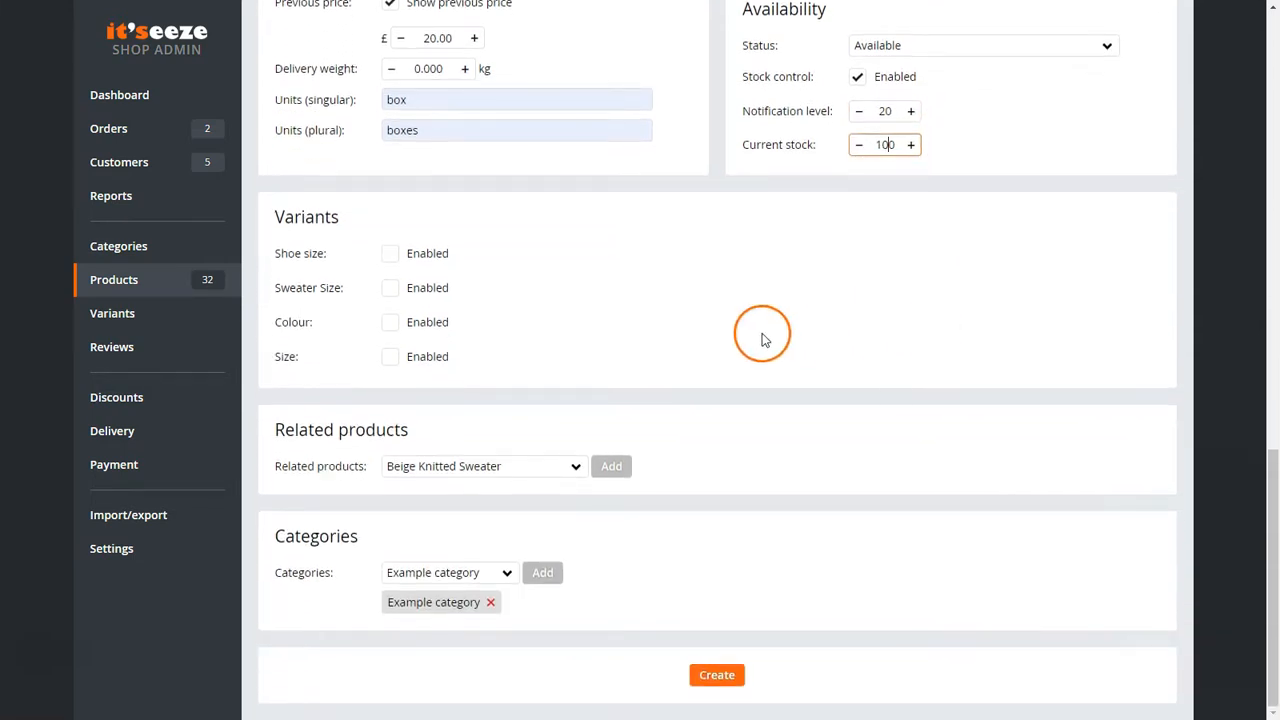
left_click(390, 358)
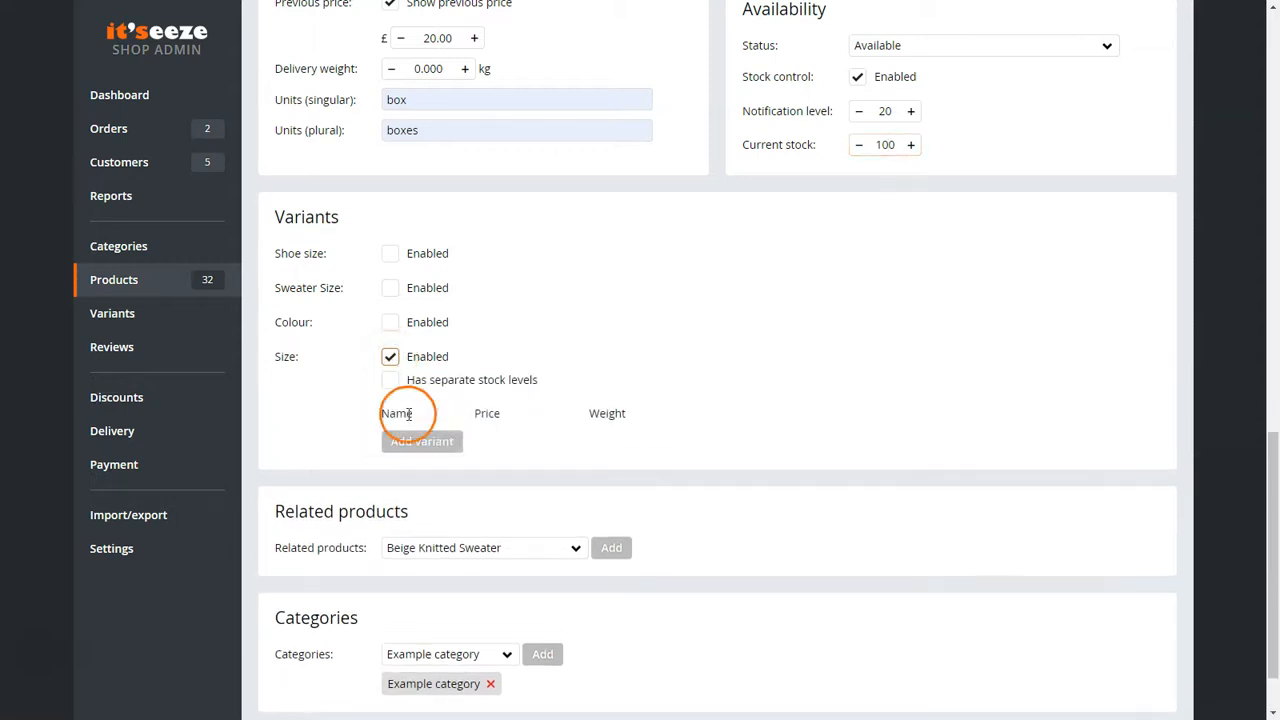
left_click(420, 443)
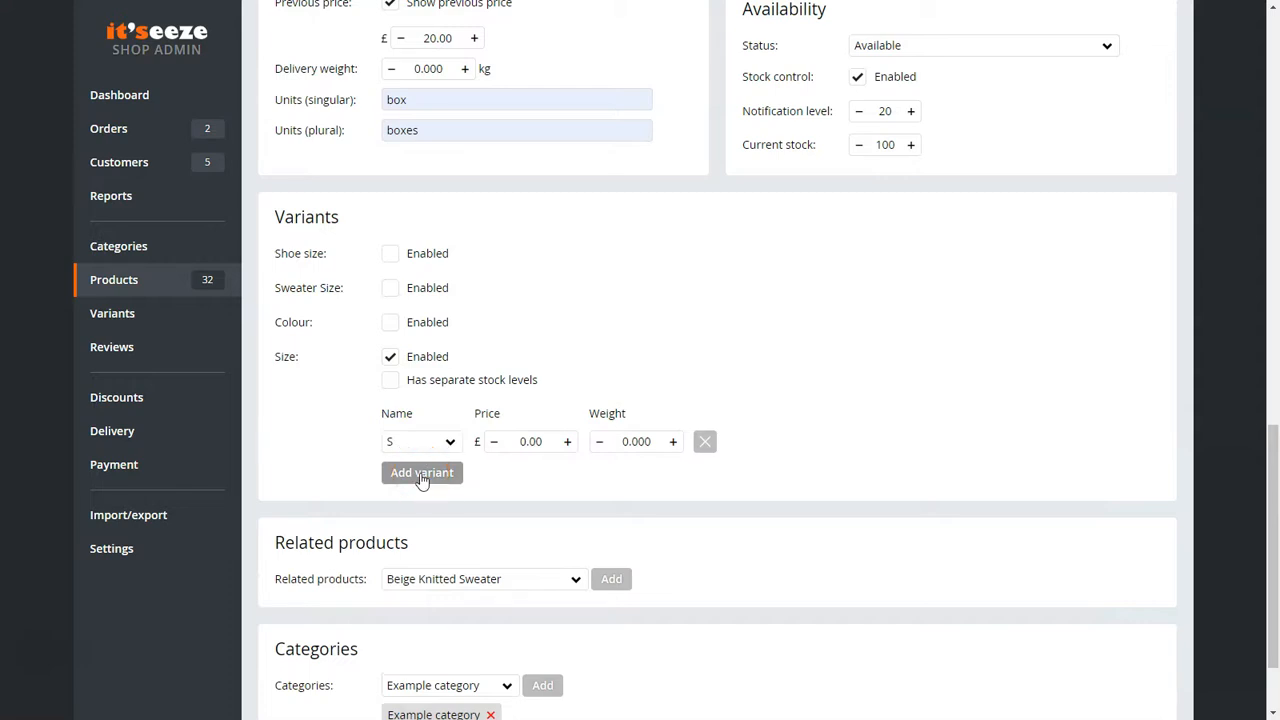
Add a second Size variant entry for L with a price of £5.00.
left_click(421, 476)
left_click(420, 473)
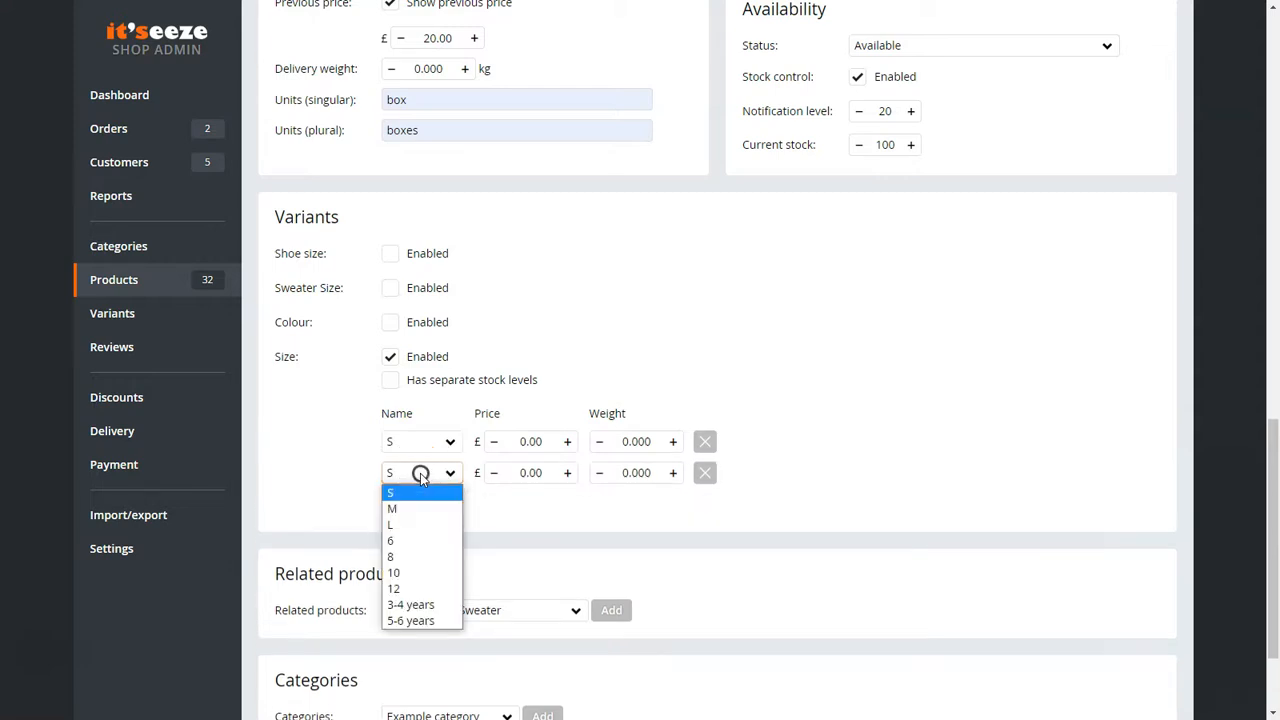
left_click(411, 525)
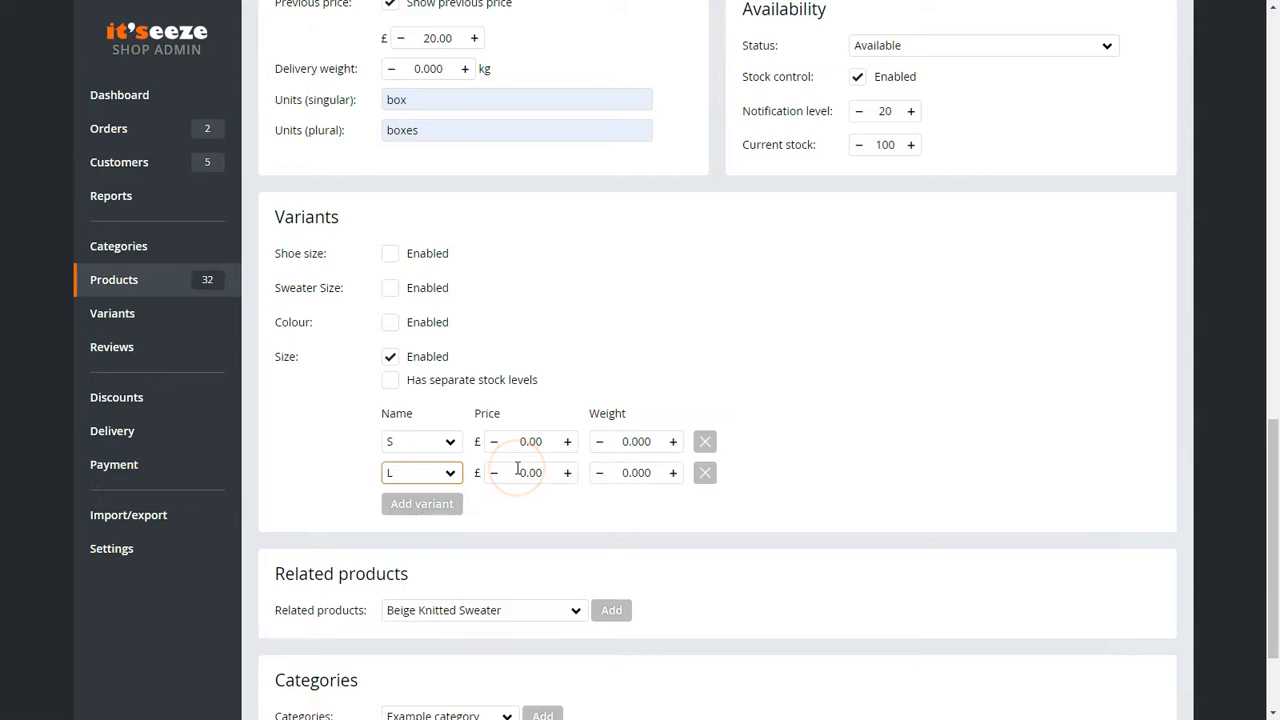
left_click(517, 469)
left_click(610, 474)
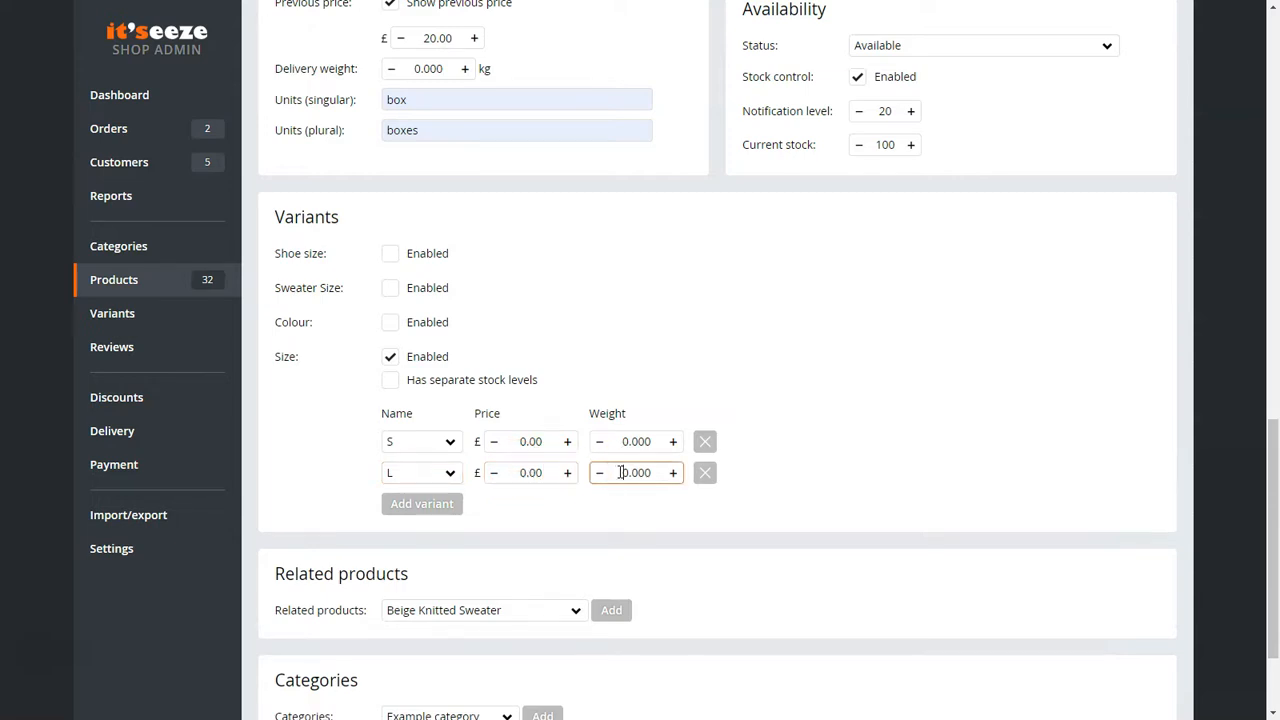
left_click(521, 475)
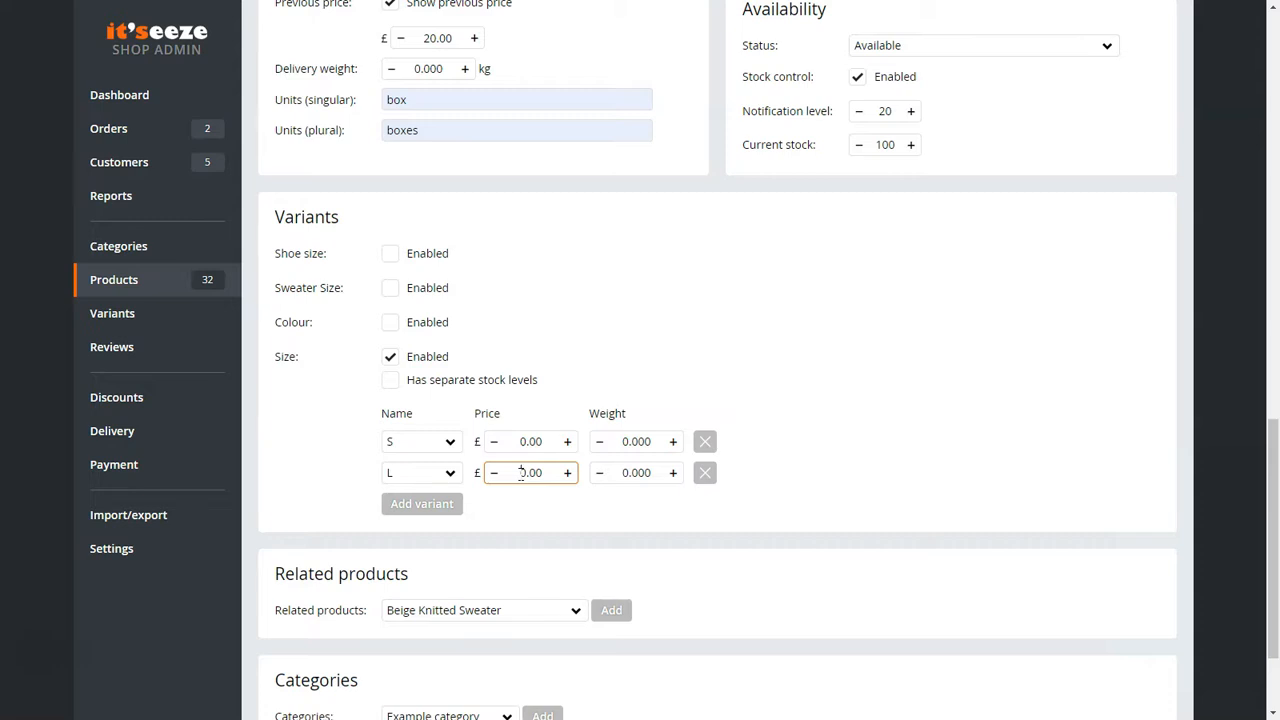
key("Delete")
type("5")
left_click(733, 460)
Add Beige Knitted Sweater and Knitted Scarf as related products of the new product.
scroll(637, 503, "down", 2)
left_click(637, 503)
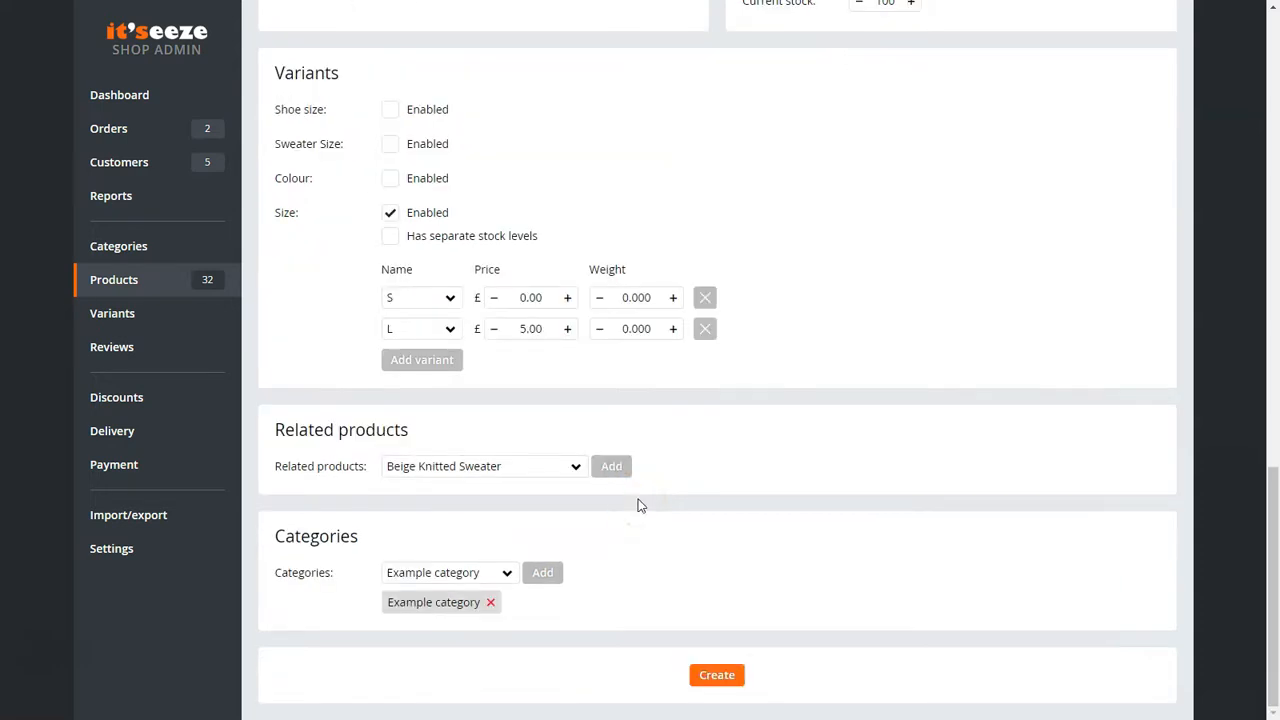
left_click(576, 468)
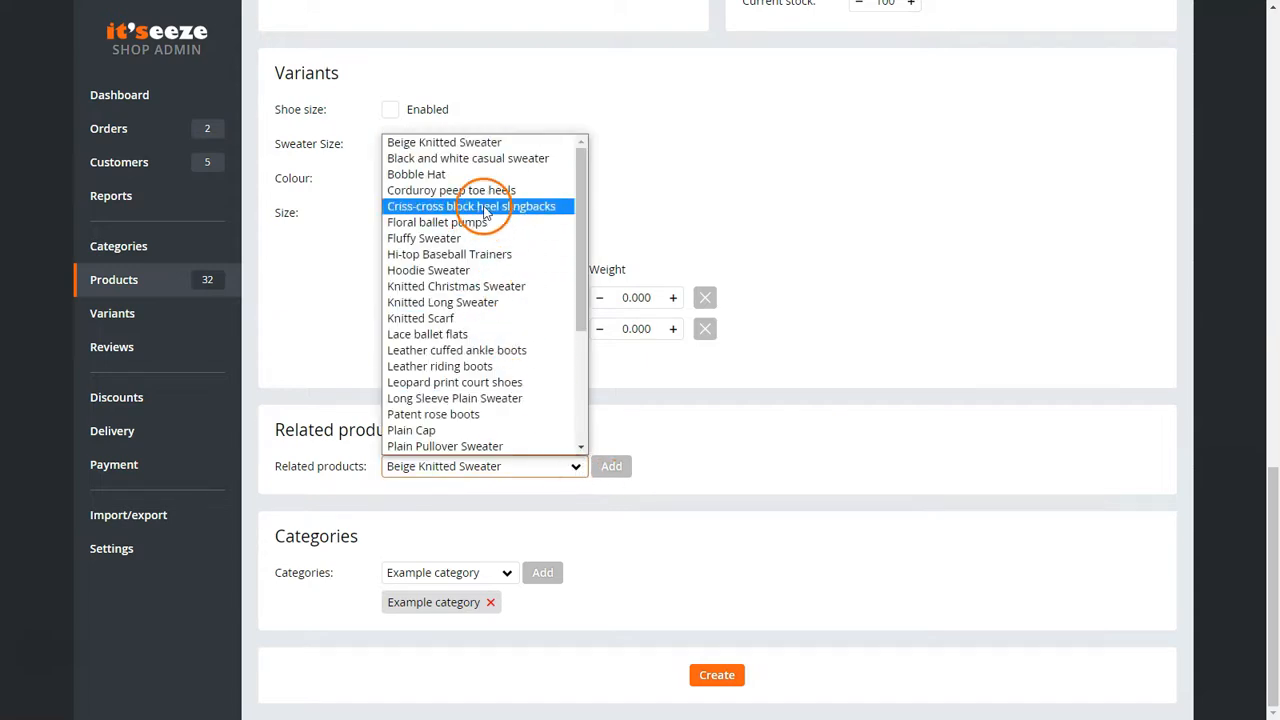
left_click(463, 143)
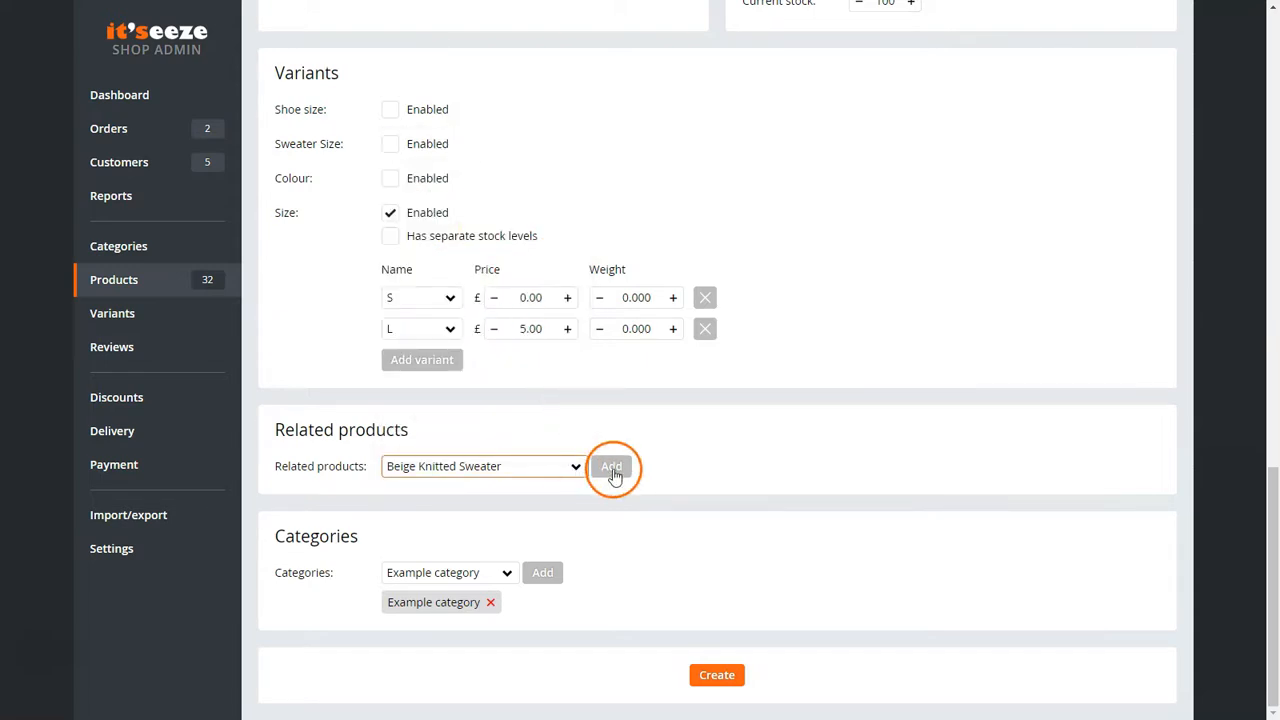
left_click(610, 466)
left_click(576, 467)
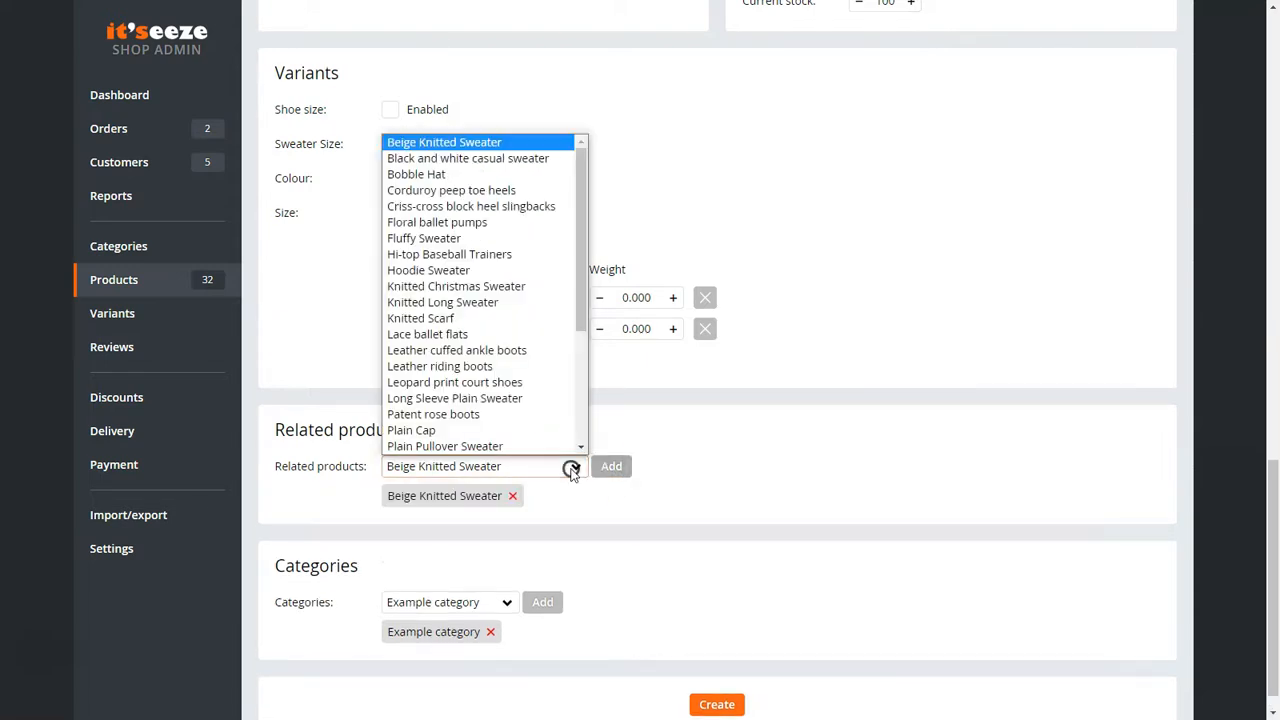
left_click(493, 316)
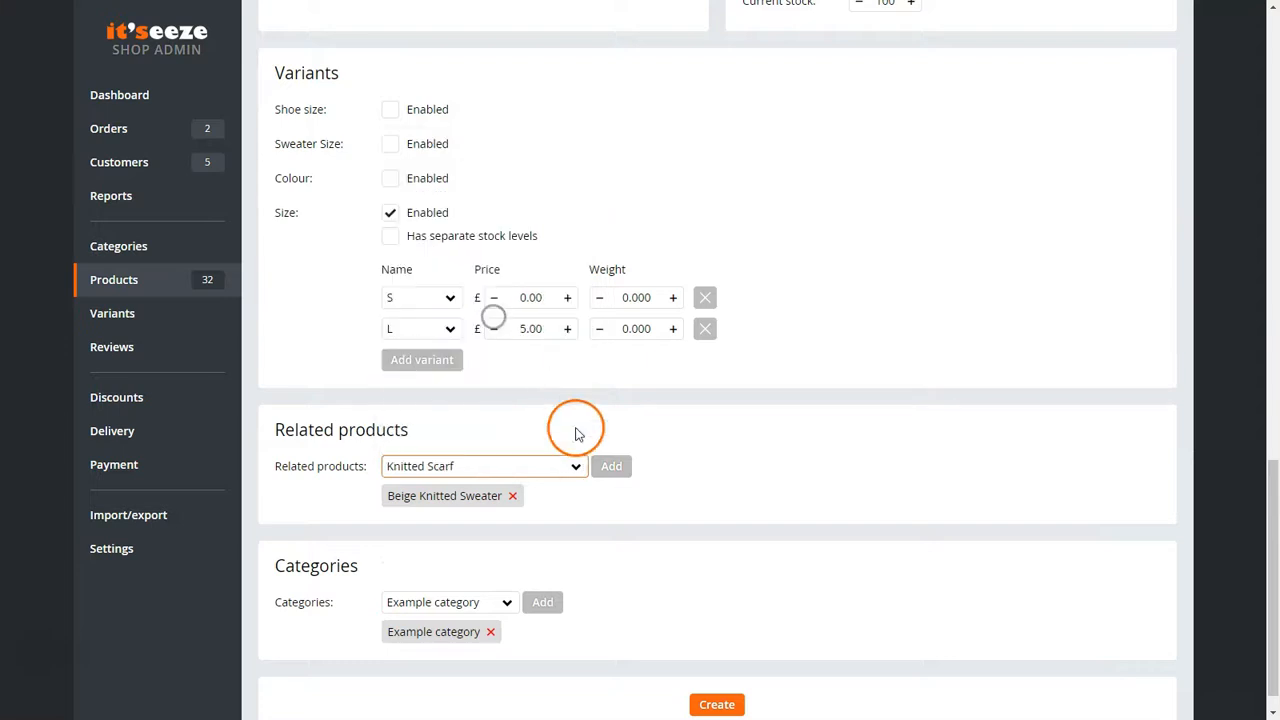
left_click(610, 466)
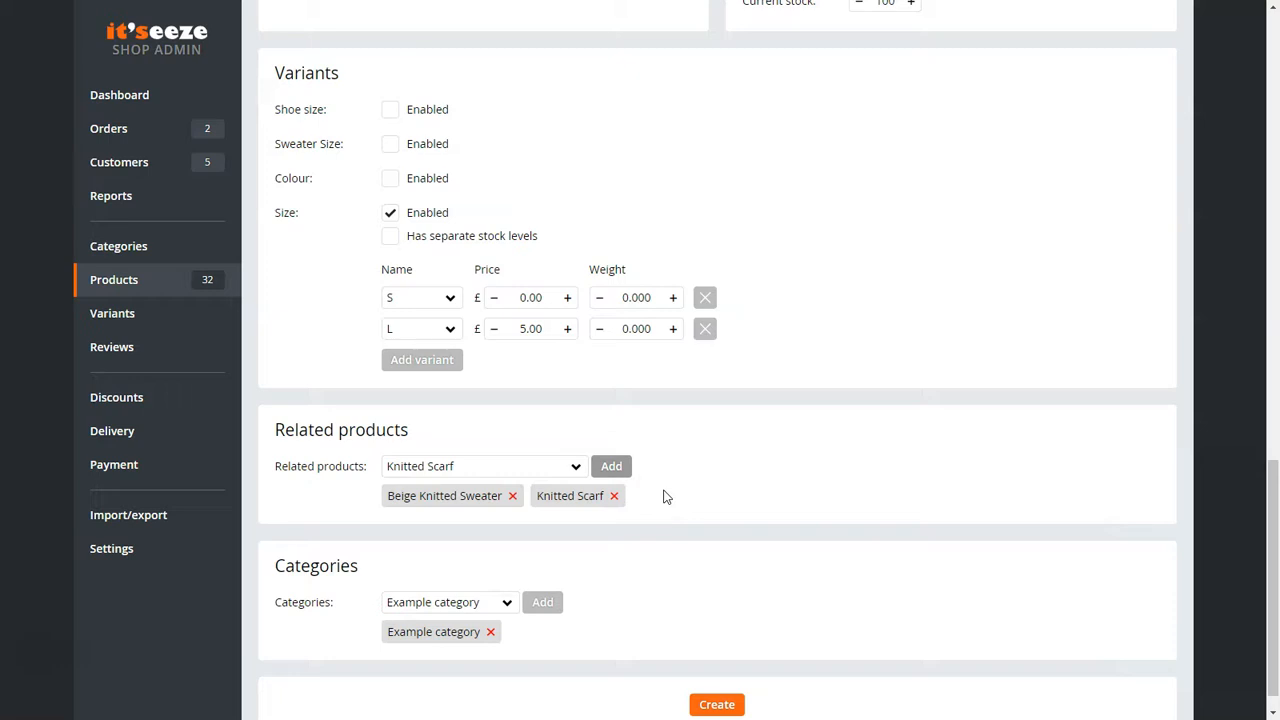
Assign the product to the Footwear category in addition to Example category.
scroll(665, 497, "down", 1)
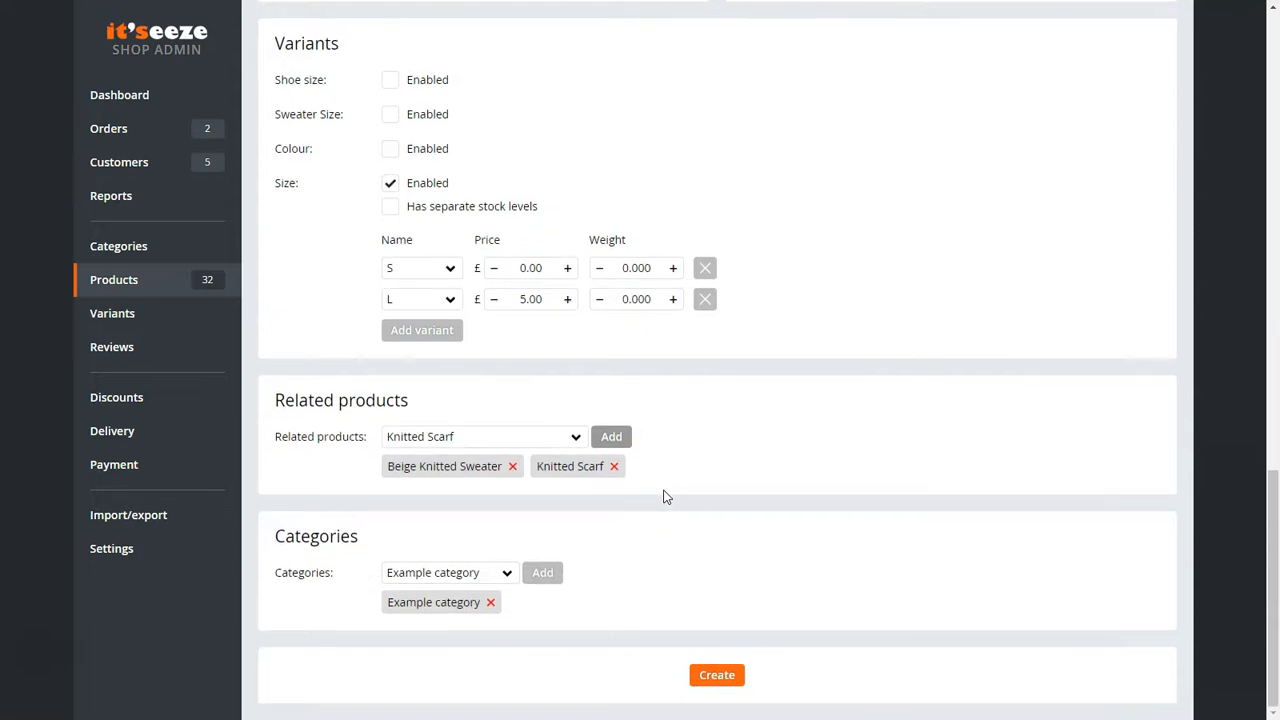
left_click(508, 576)
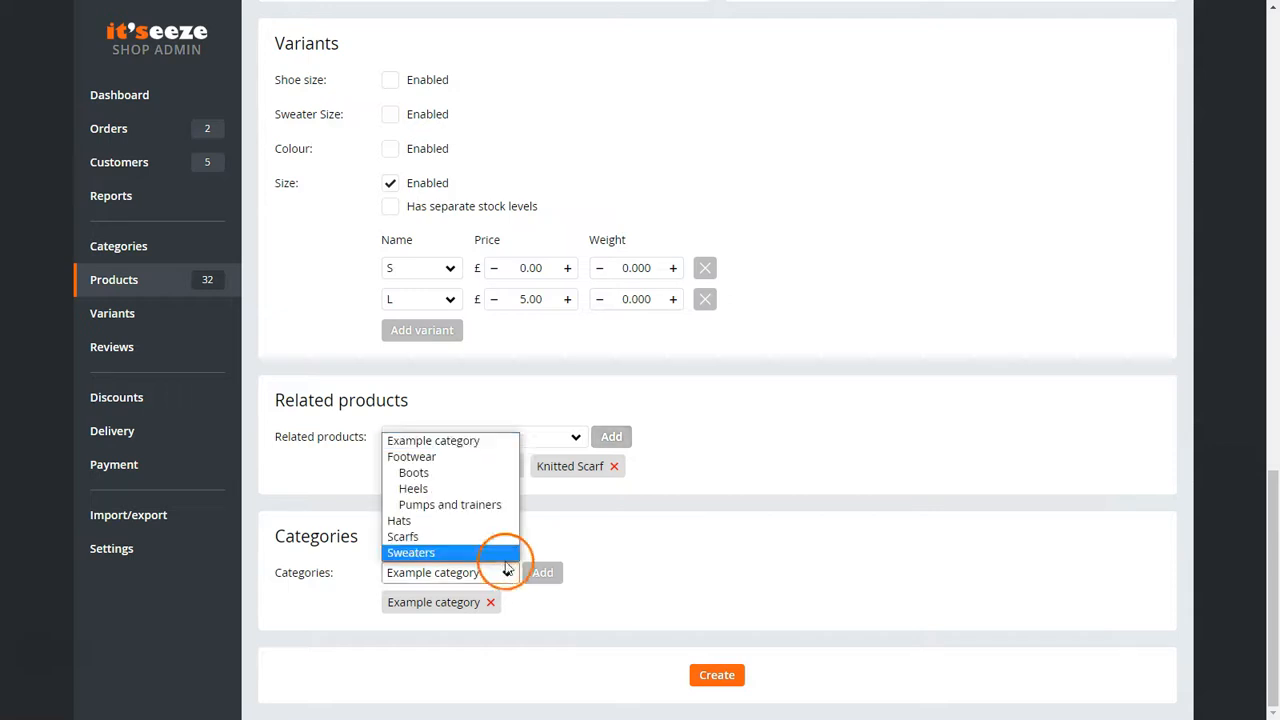
left_click(455, 456)
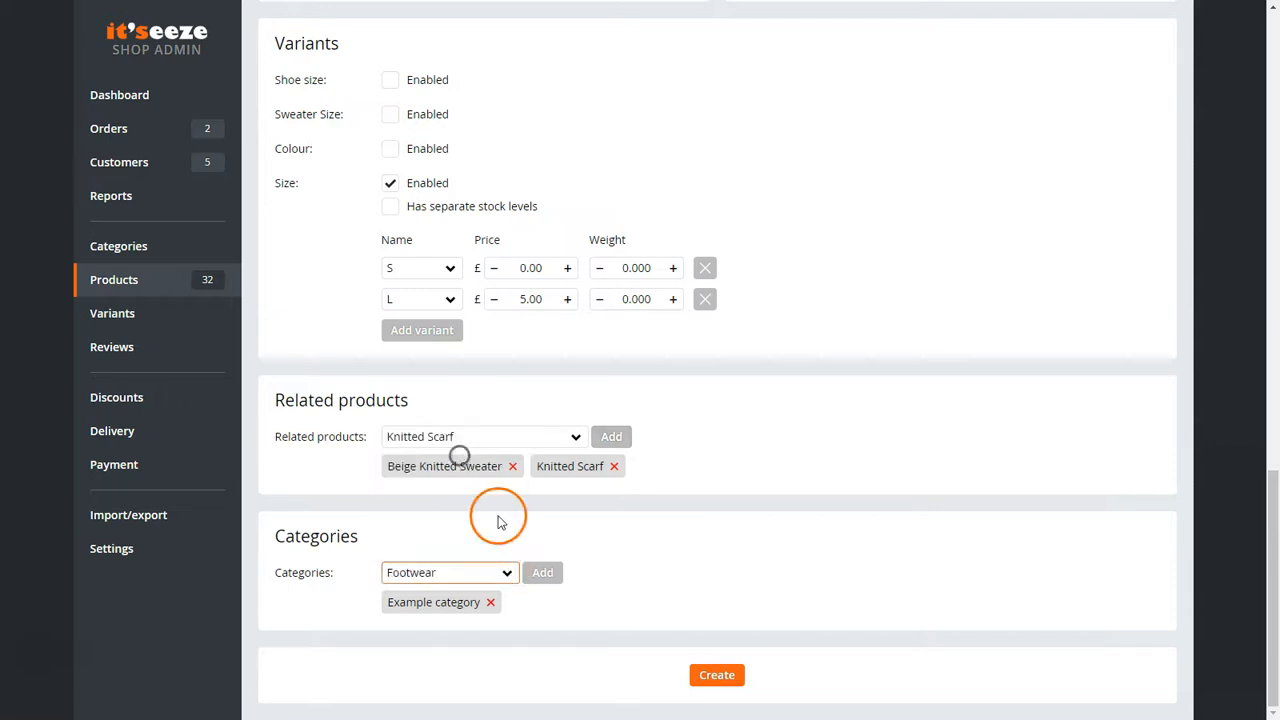
left_click(543, 573)
left_click(651, 572)
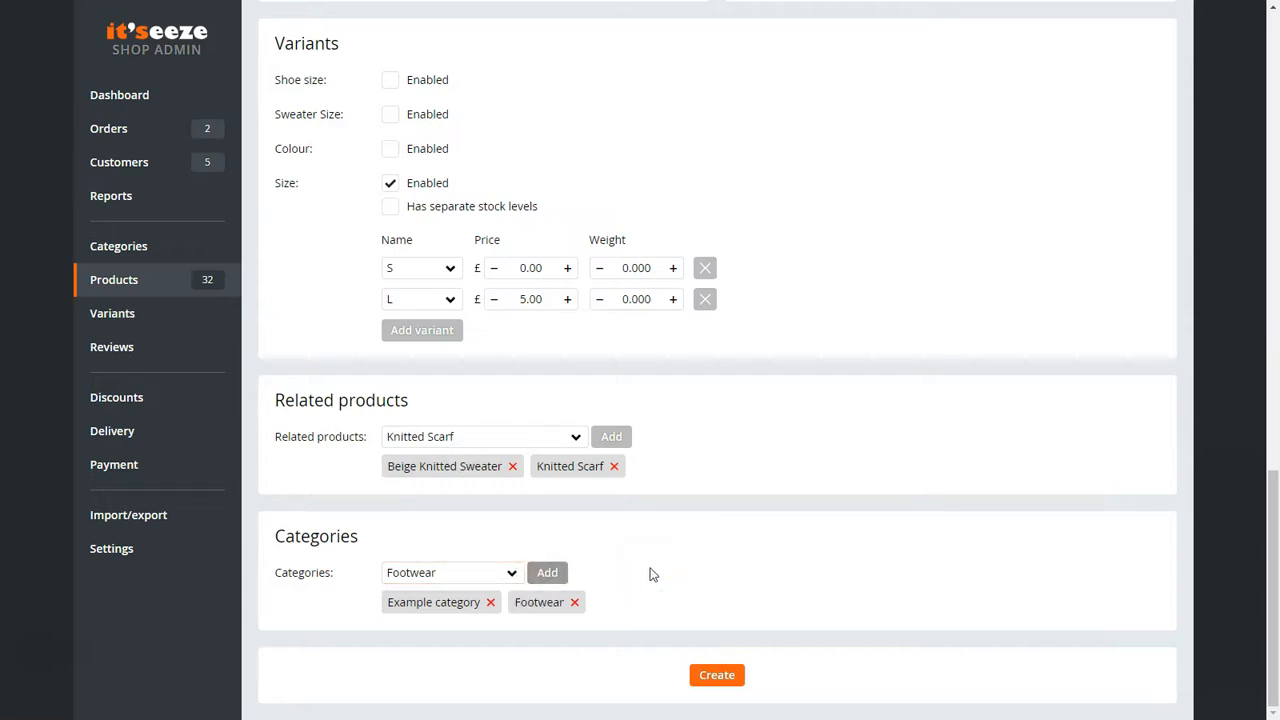
Create the product and open its storefront page through Example category.
left_click(718, 676)
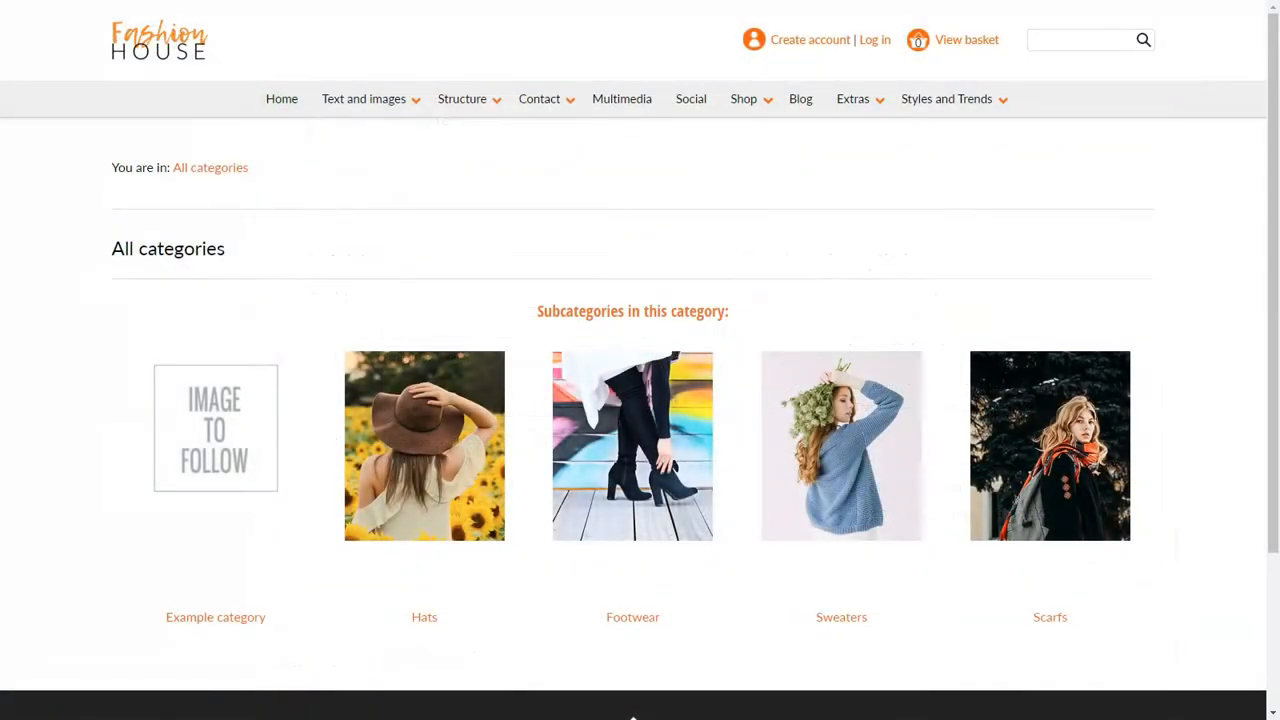
left_click(237, 429)
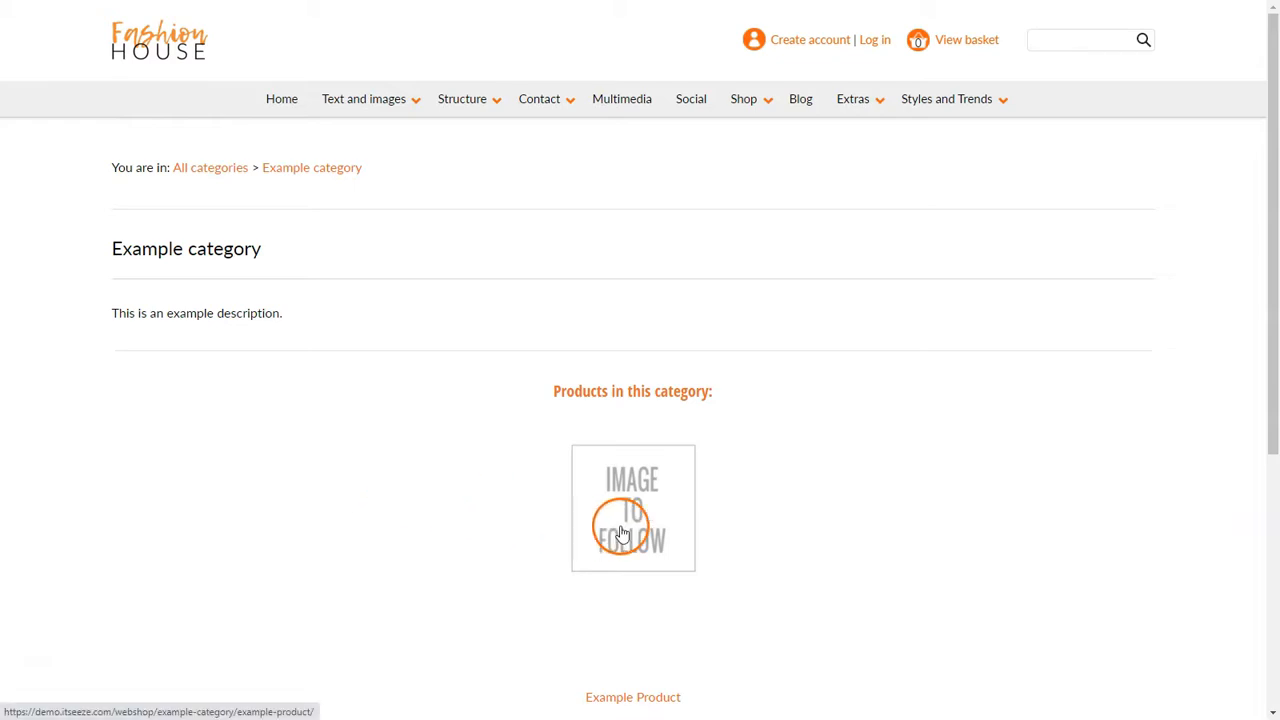
left_click(621, 532)
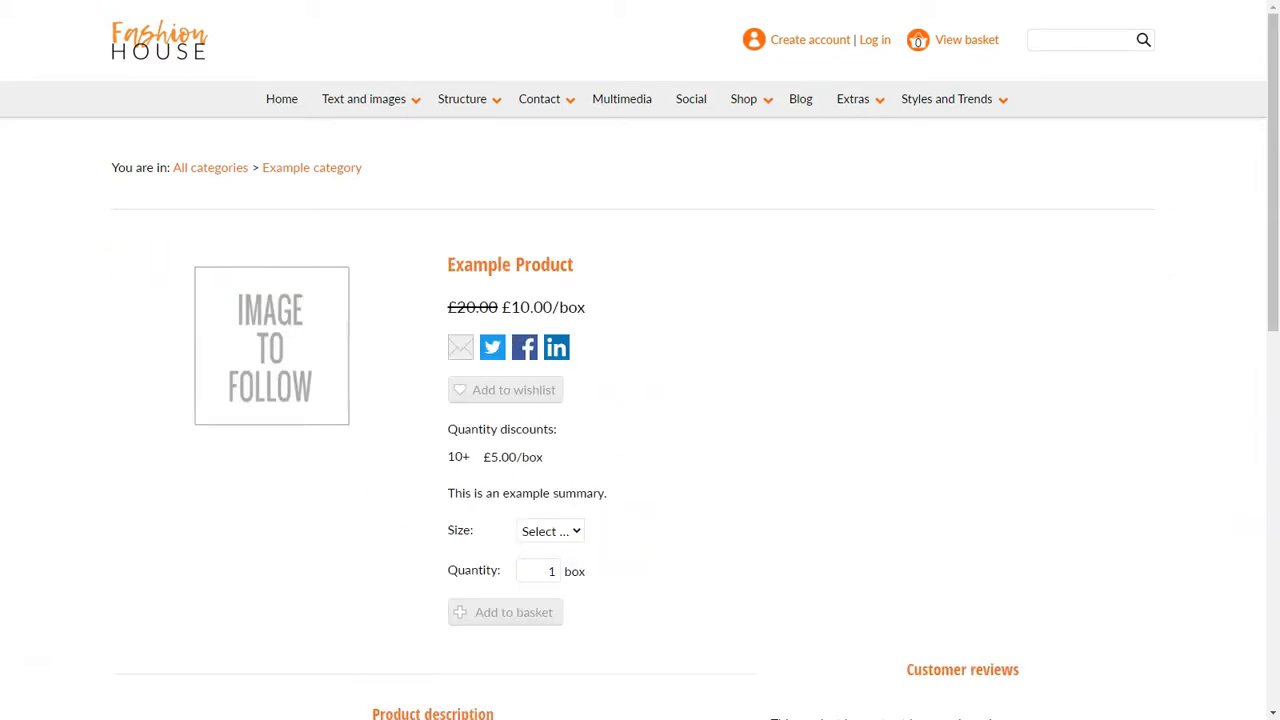